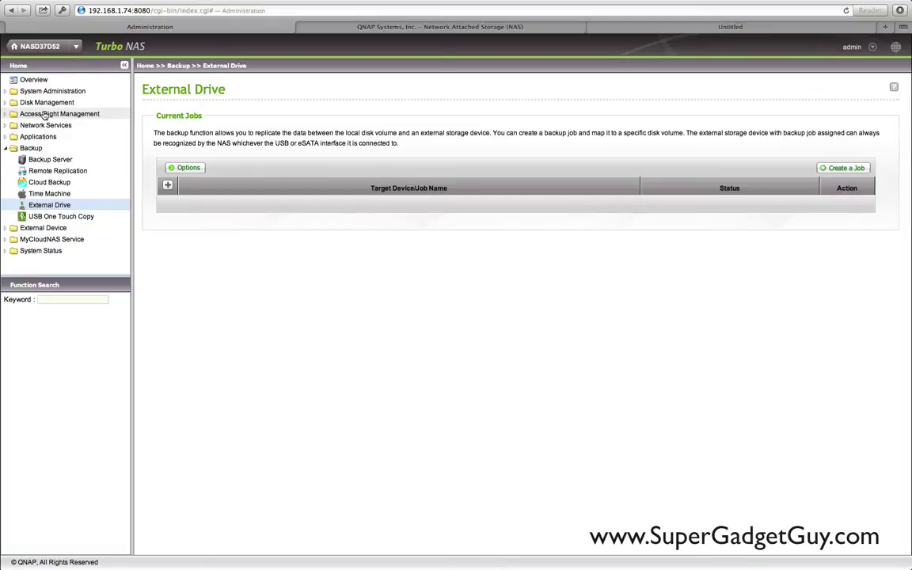
# Step through Disk Management, Access Right Management and Network Services to reach the Applications section
pyautogui.click(45, 102)
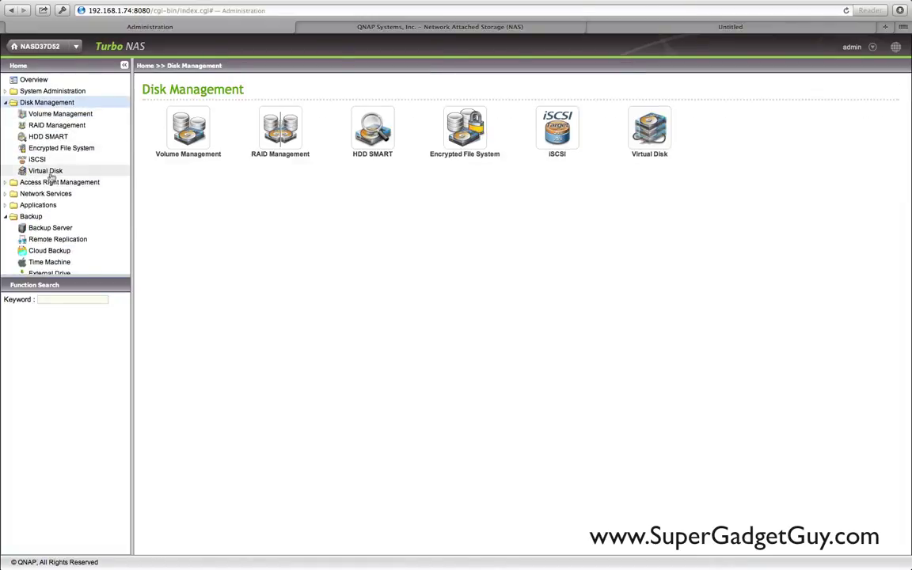
pyautogui.click(50, 181)
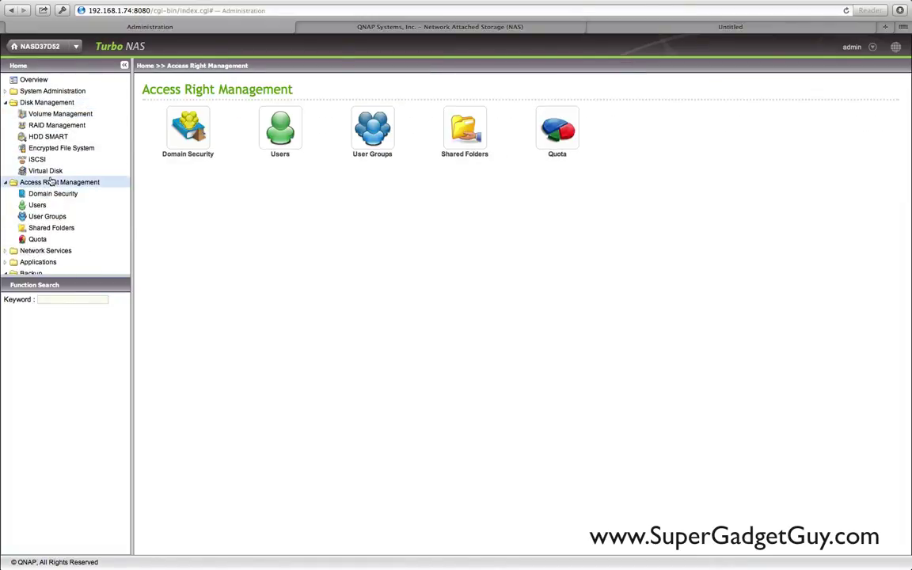
pyautogui.scroll(-2, 52, 238)
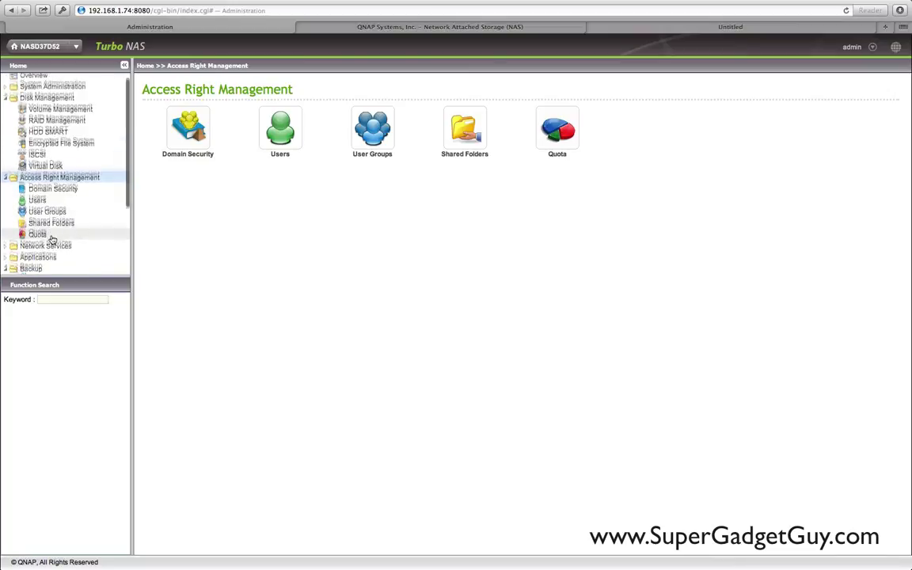
pyautogui.click(51, 225)
pyautogui.scroll(-5, 52, 227)
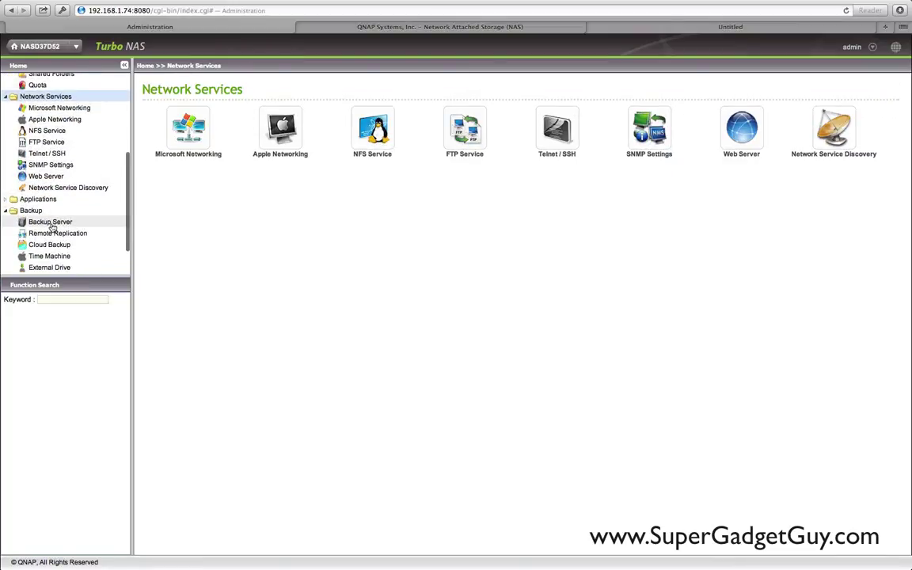
pyautogui.click(46, 201)
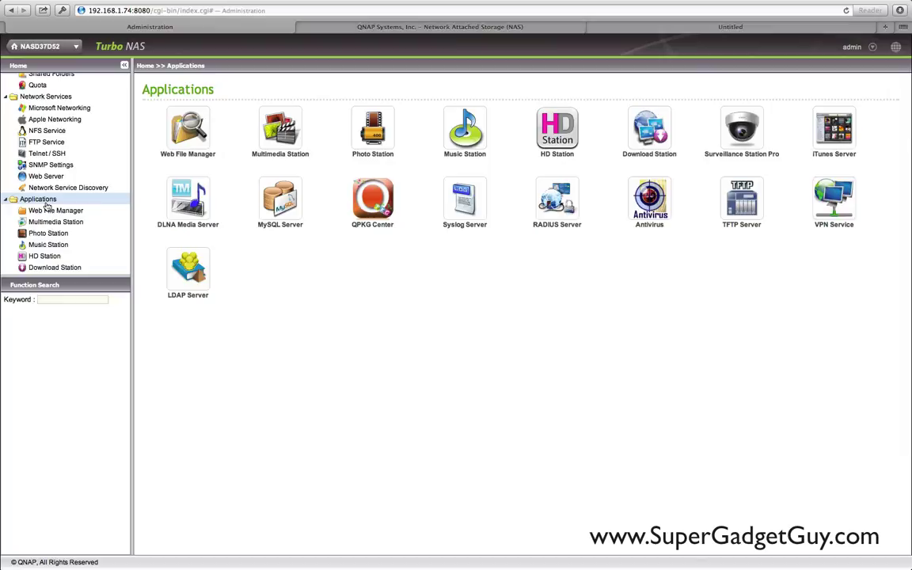
pyautogui.scroll(3, 68, 150)
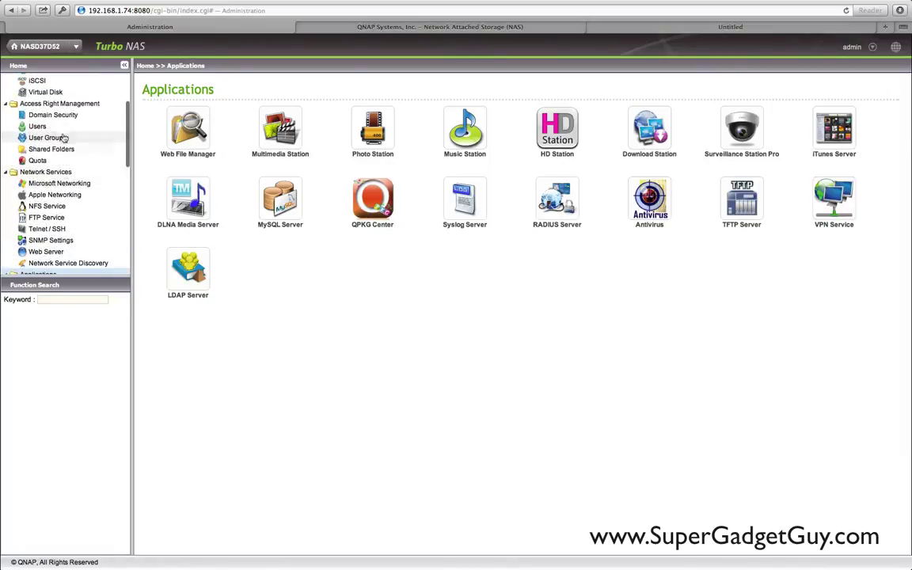
# Review the shared folders list, then open the Backup > External Drive jobs page
pyautogui.click(68, 150)
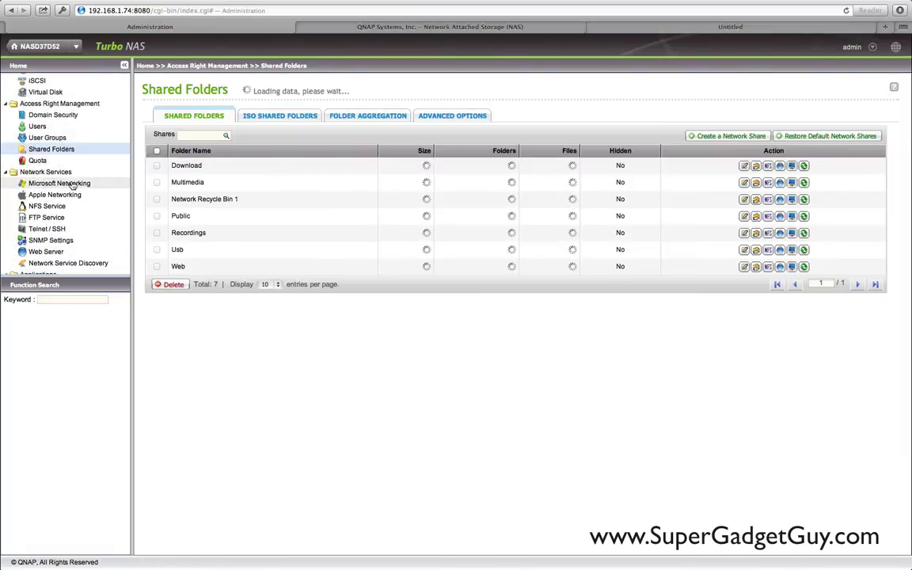
pyautogui.click(19, 174)
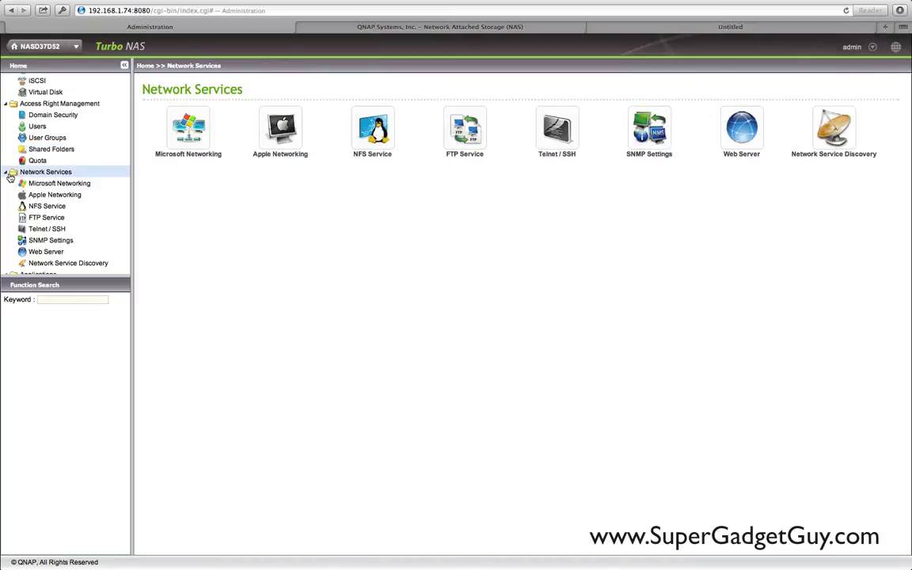
pyautogui.click(6, 173)
pyautogui.click(38, 150)
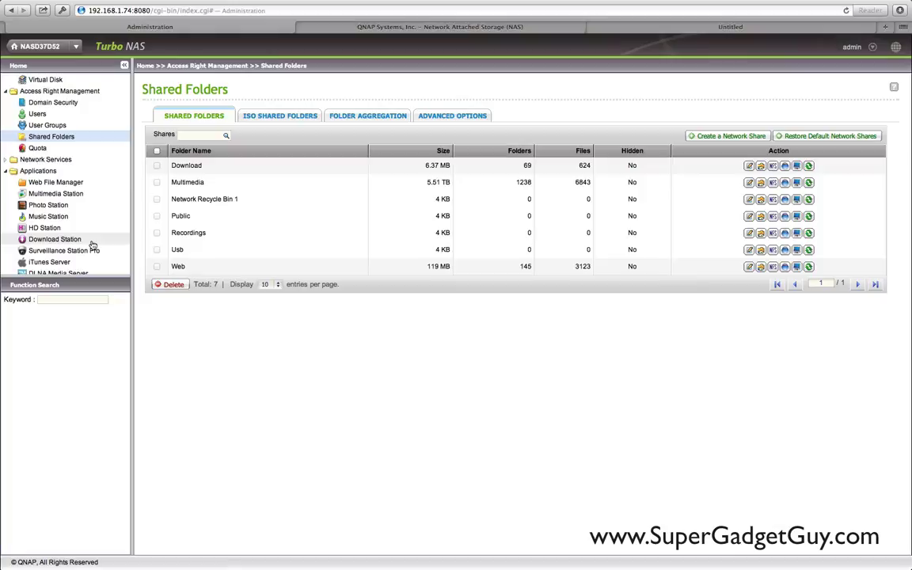
pyautogui.click(6, 172)
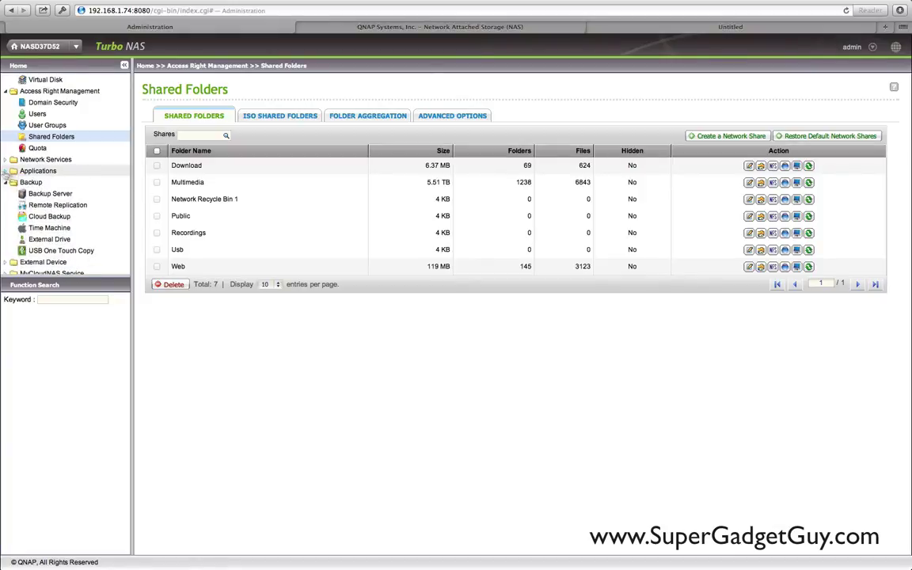
pyautogui.click(64, 240)
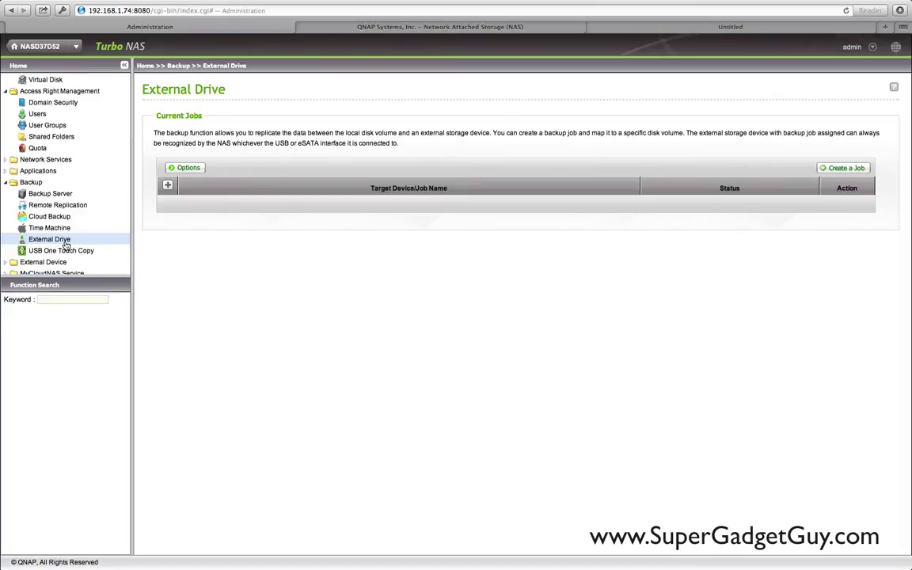
# Show the USB One Touch Copy settings under Backup, then fold the Backup group
pyautogui.click(63, 250)
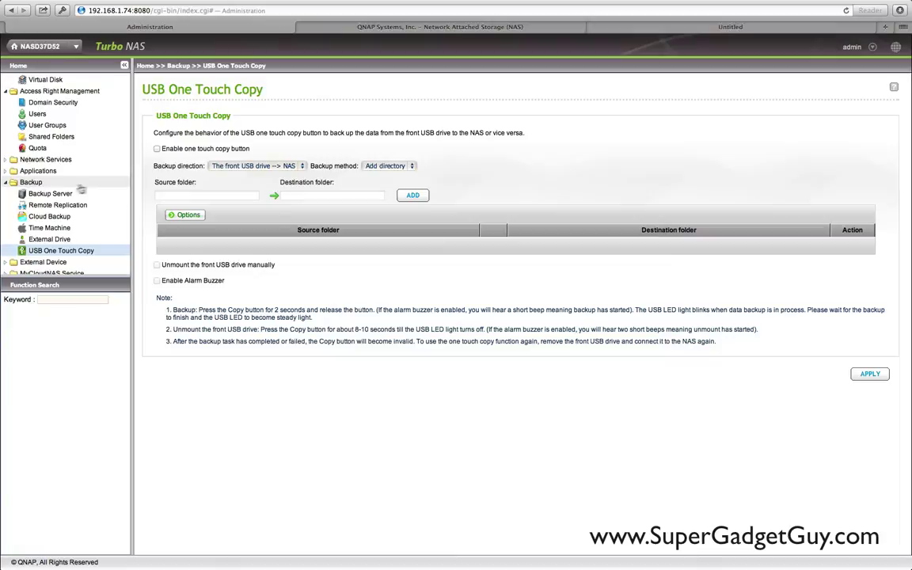
pyautogui.click(7, 181)
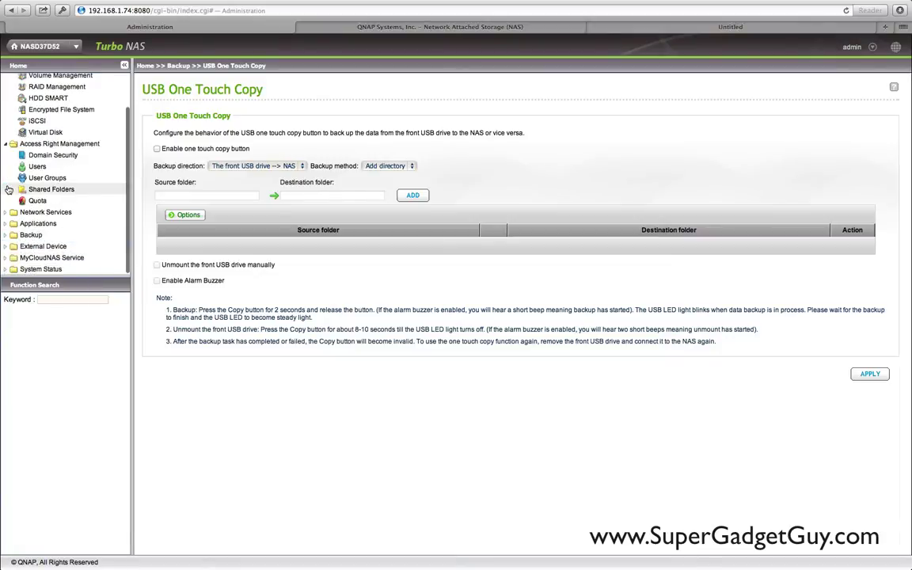
# View Auto Router Configuration and Configure MyCloudNAS, then expand System Status
pyautogui.click(6, 258)
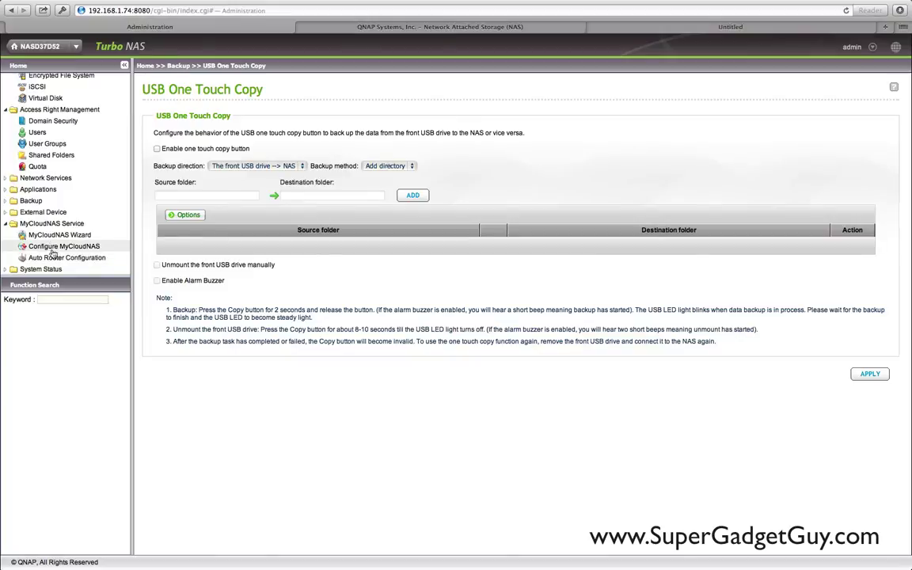
pyautogui.click(55, 256)
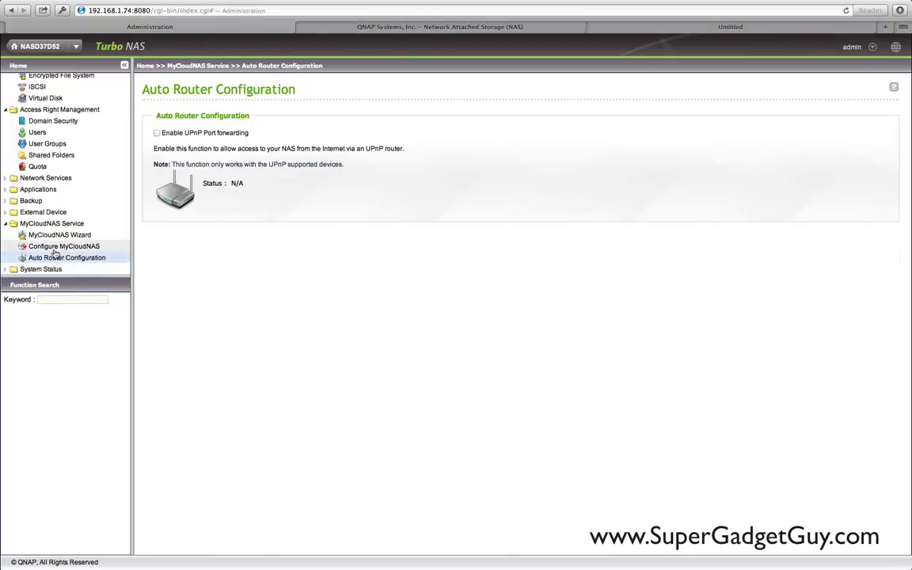
pyautogui.click(55, 247)
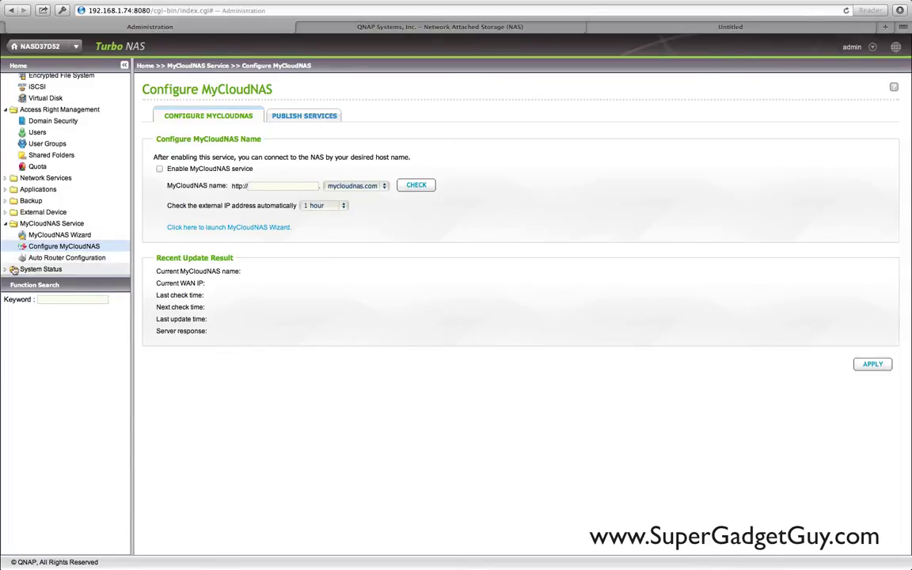
pyautogui.click(7, 269)
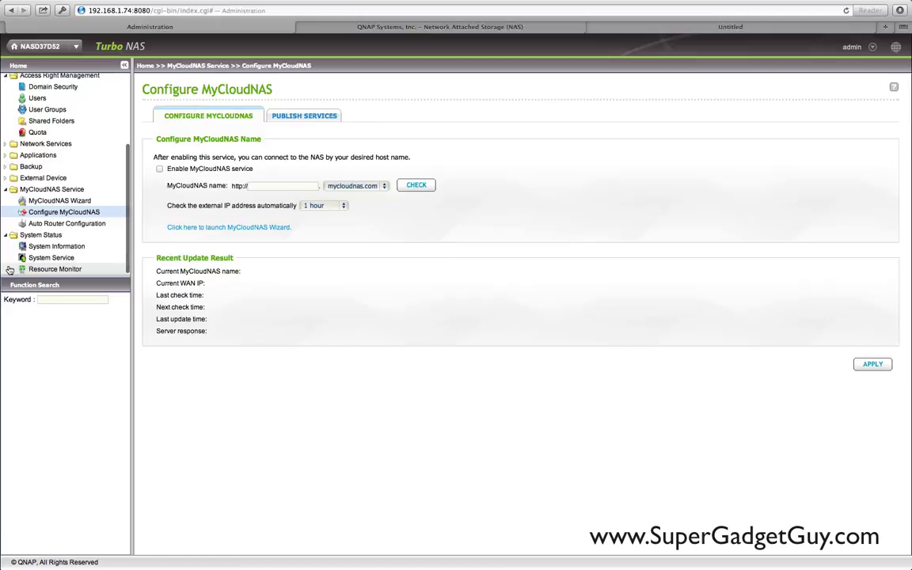
# Check the System Information summary, then bring up the Resource Monitor's CPU graphs
pyautogui.click(39, 247)
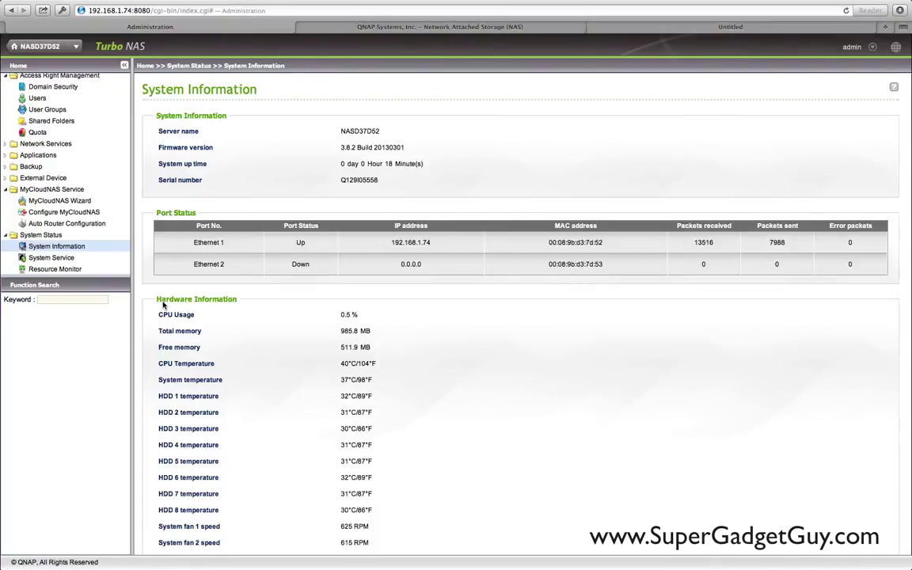
pyautogui.scroll(-2, 235, 362)
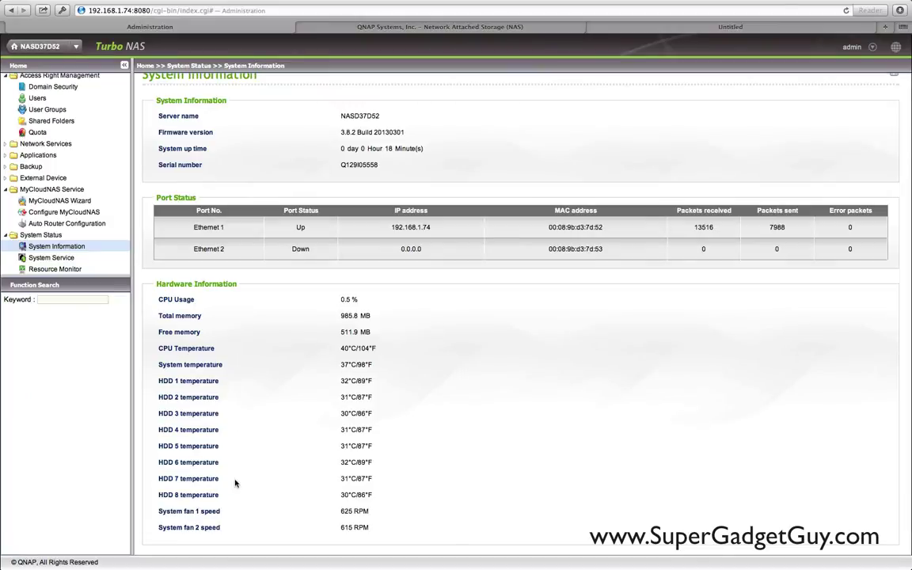
pyautogui.click(69, 270)
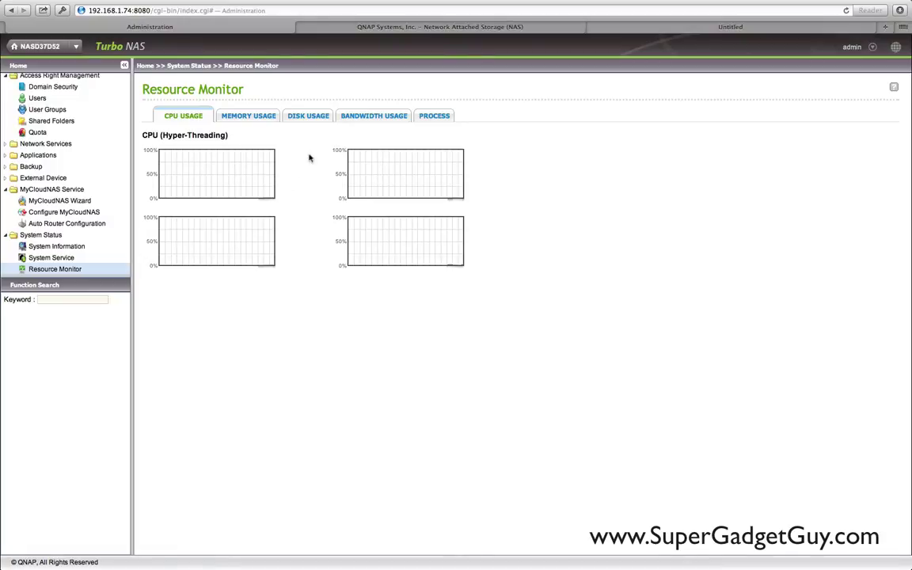
# View the Resource Monitor's bandwidth, processes, disk usage and memory usage tabs
pyautogui.click(357, 118)
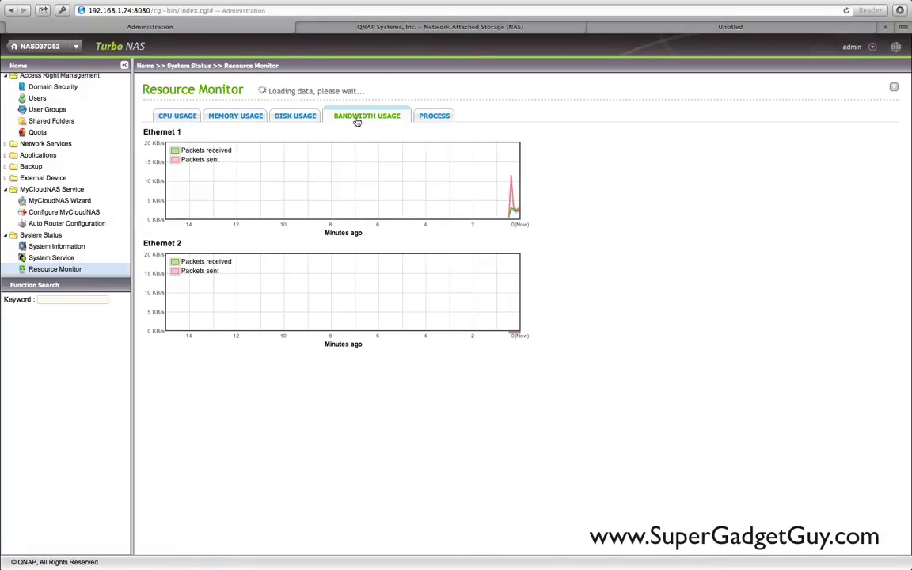
pyautogui.click(432, 117)
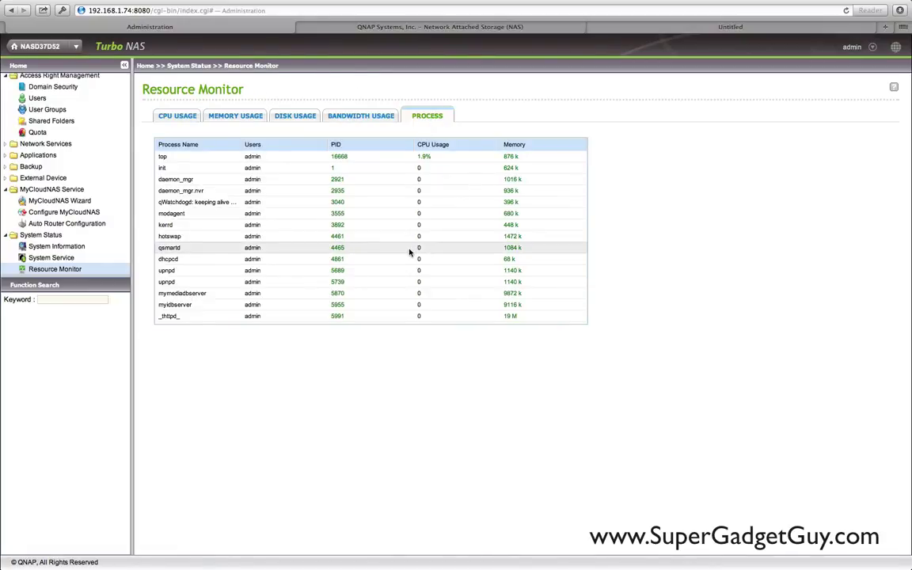
pyautogui.click(284, 118)
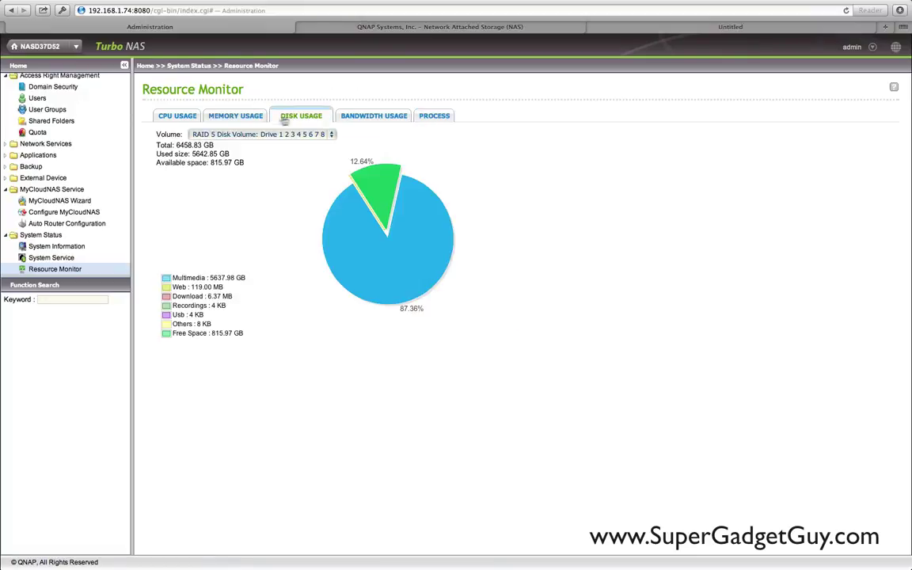
pyautogui.click(214, 115)
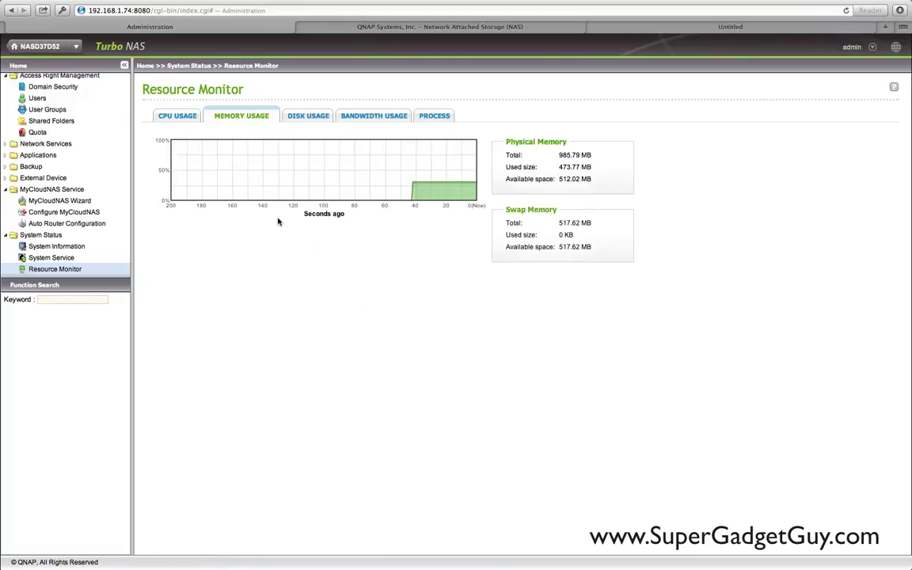
pyautogui.scroll(4, 119, 198)
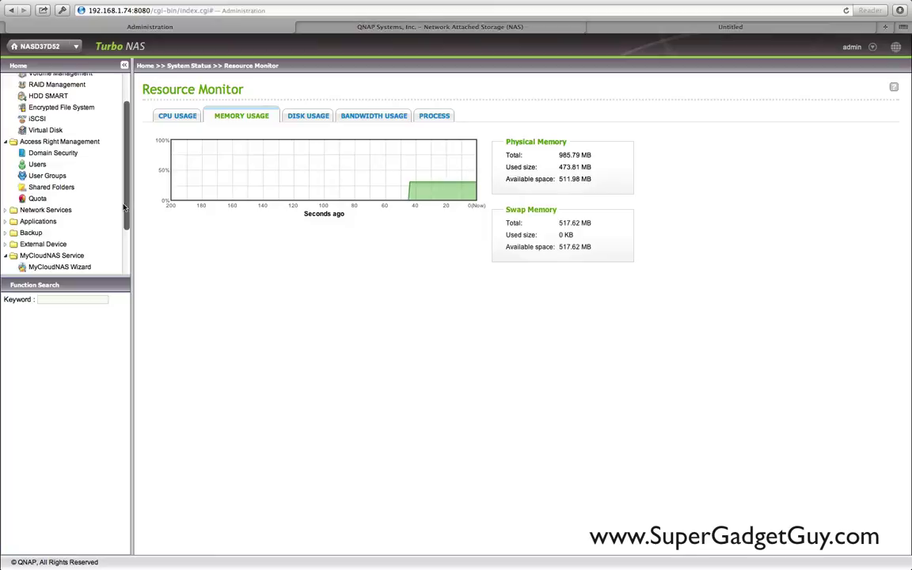
pyautogui.scroll(1, 119, 198)
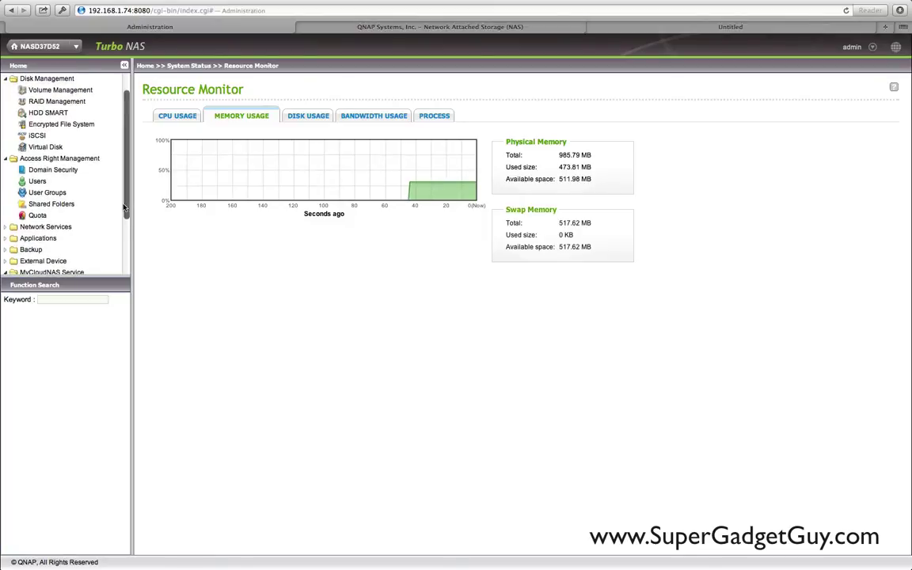
# Collapse Access Right Management, Disk Management, System Status and MyCloudNAS Service in the tree
pyautogui.click(6, 158)
pyautogui.click(6, 74)
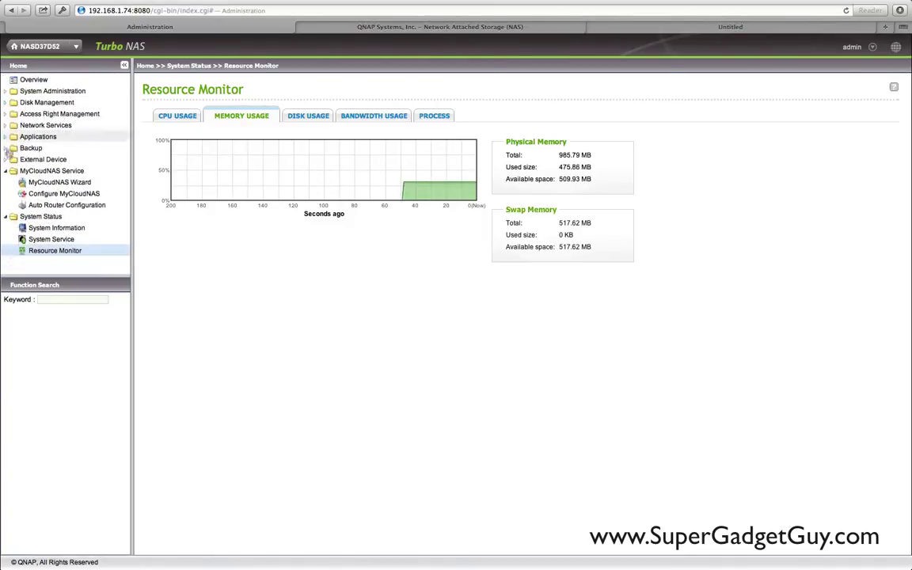
pyautogui.click(5, 216)
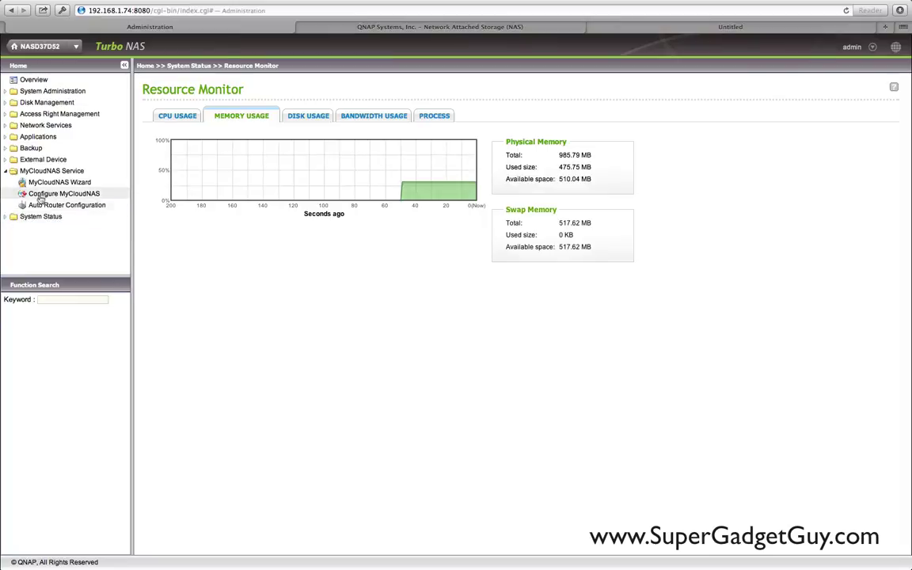
pyautogui.click(5, 171)
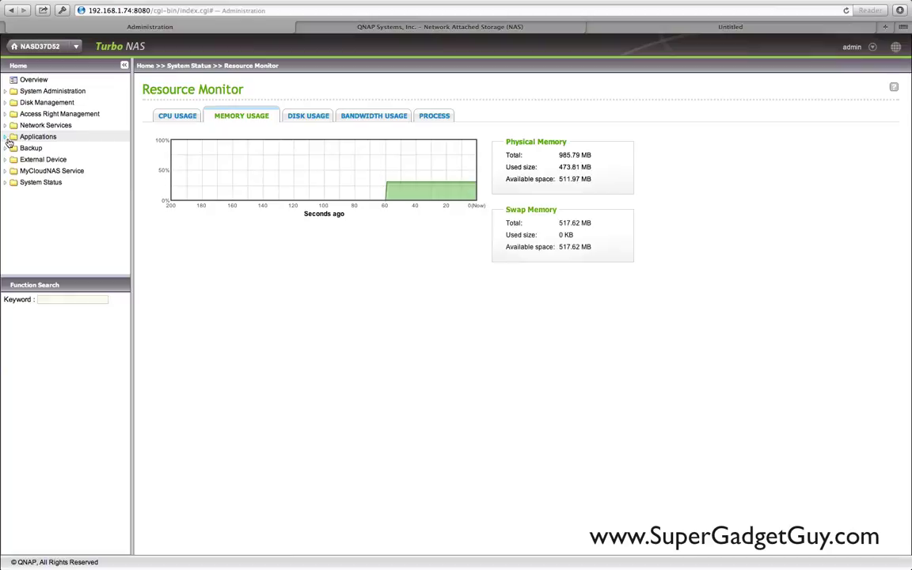
# Expand Applications and review the Web File Manager settings page
pyautogui.click(7, 138)
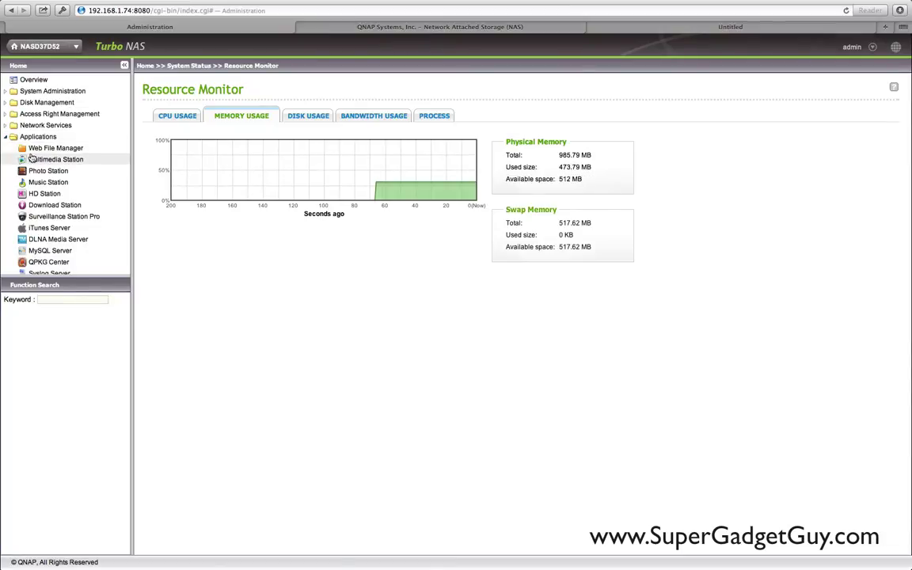
pyautogui.click(33, 150)
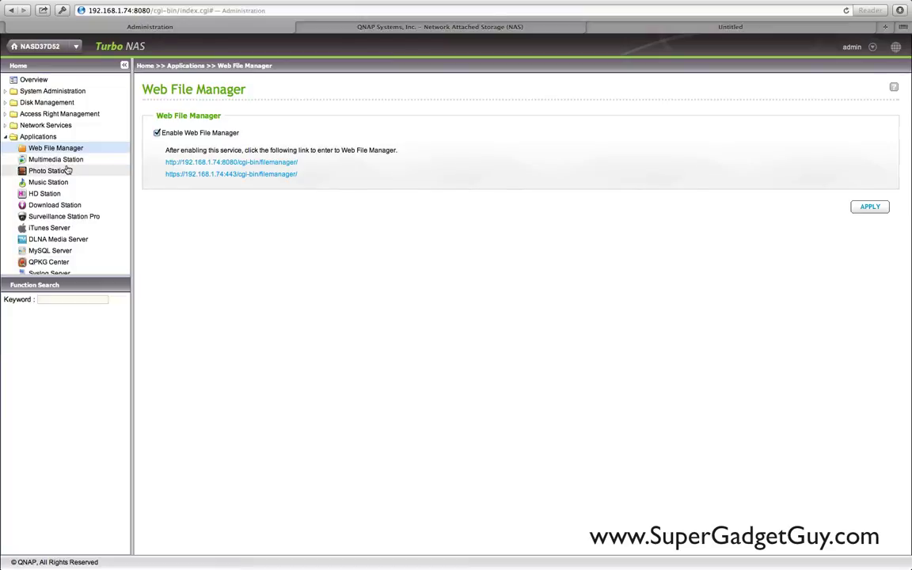
pyautogui.scroll(-2, 75, 194)
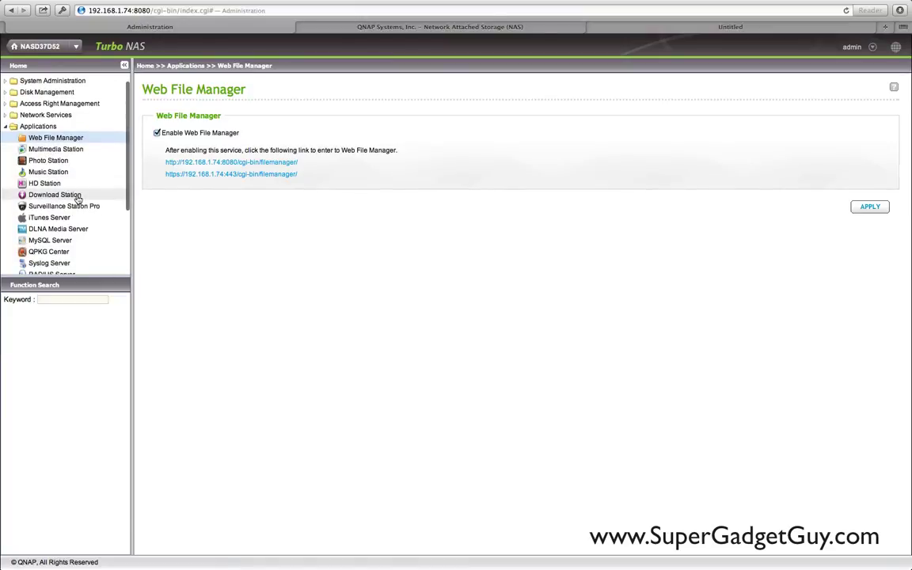
pyautogui.scroll(-3, 78, 199)
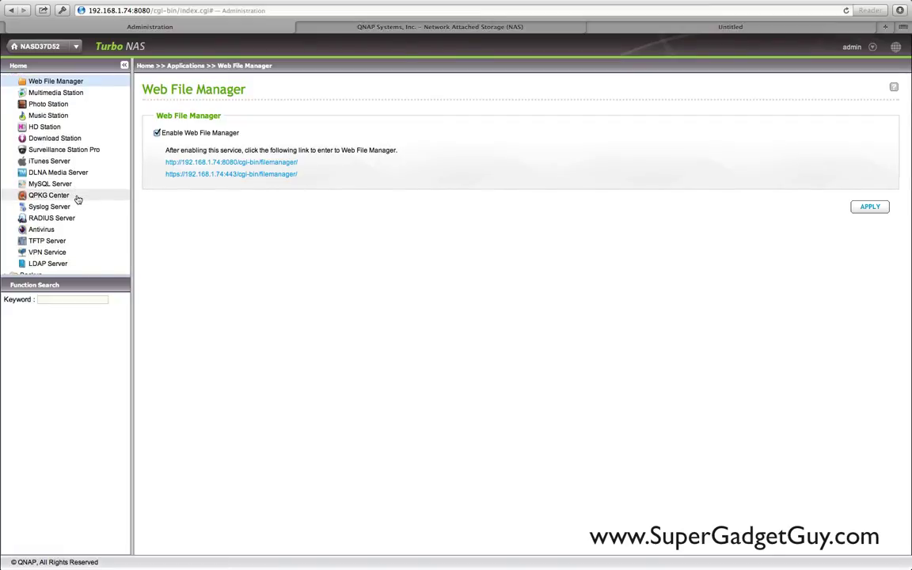
pyautogui.scroll(2, 77, 190)
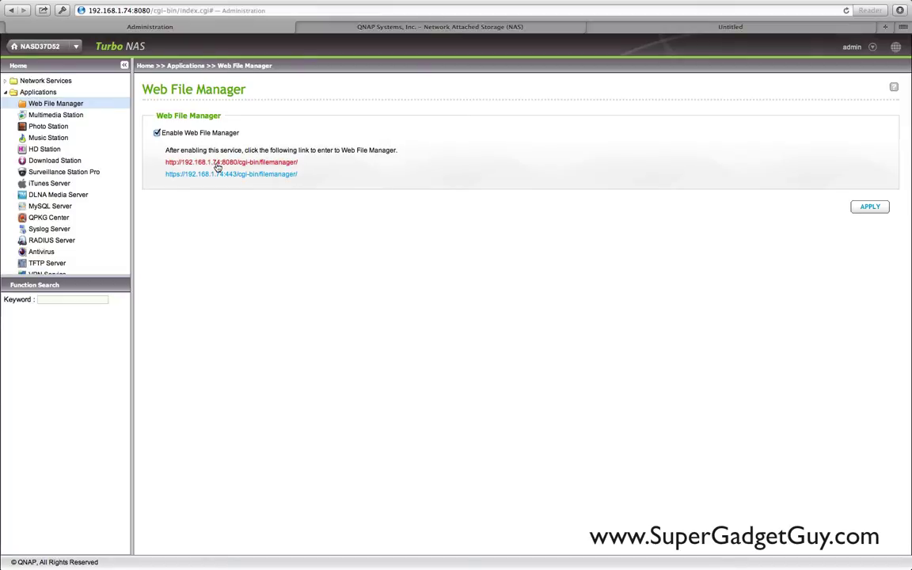
# Launch Web File Manager over https, dismiss the password prompt, and expand Public
pyautogui.click(219, 174)
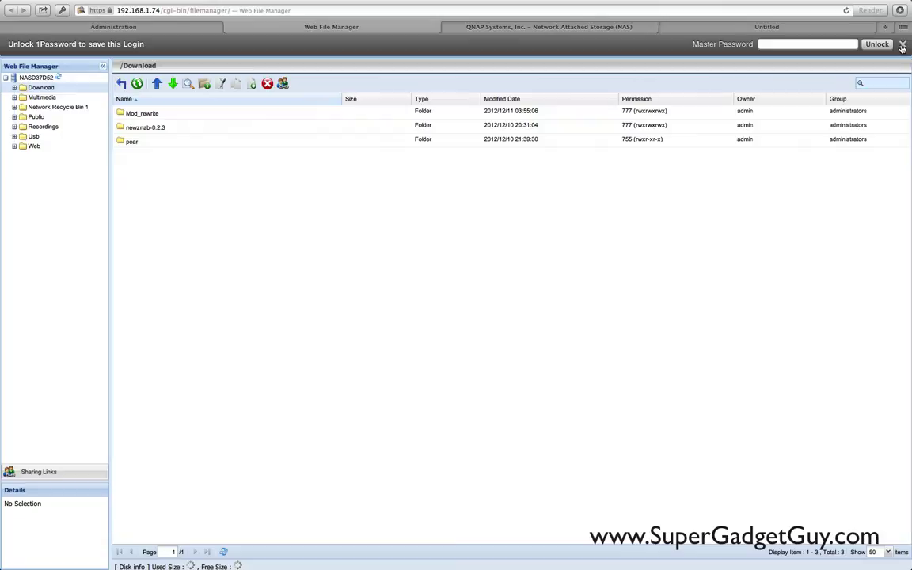
pyautogui.click(902, 44)
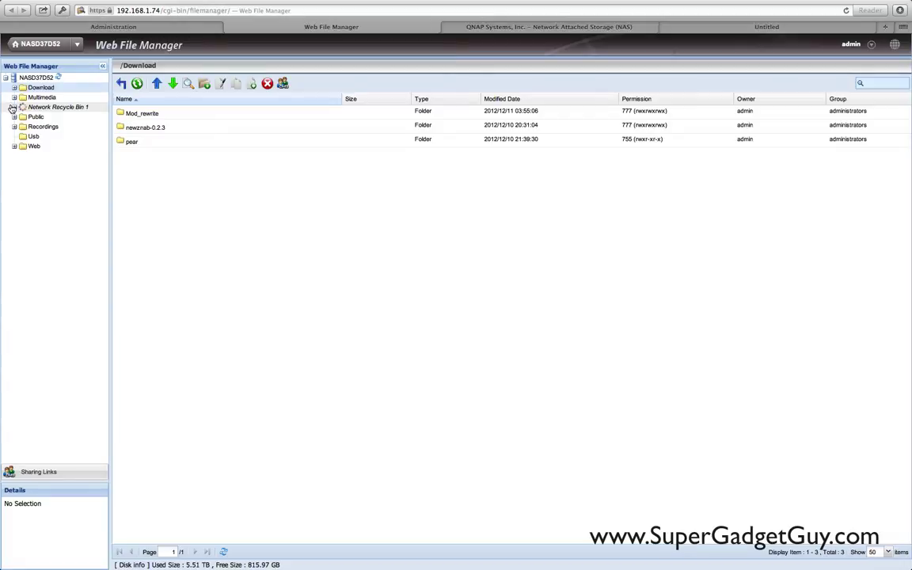
pyautogui.click(15, 117)
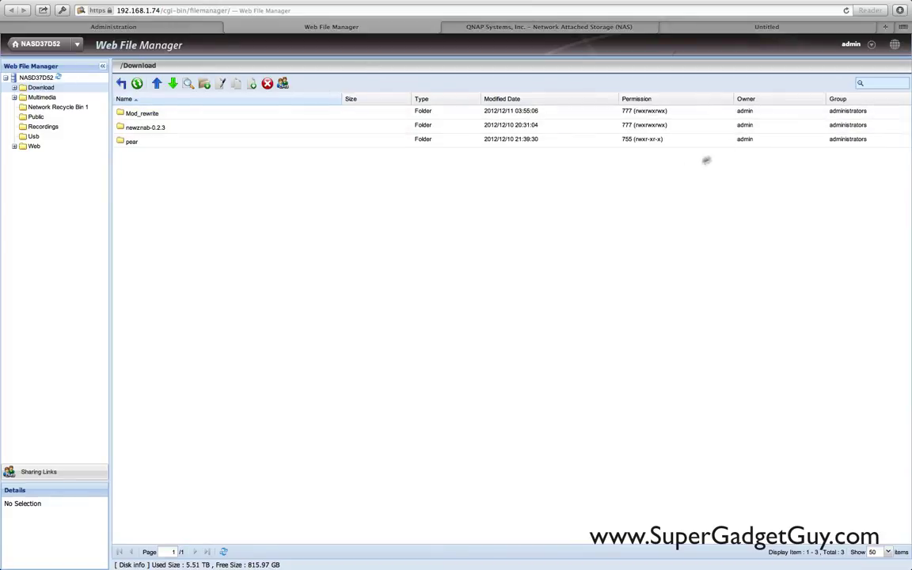
# Close the Web File Manager tab and view Music, Photo, HD and Download Station settings
pyautogui.click(229, 27)
pyautogui.click(57, 138)
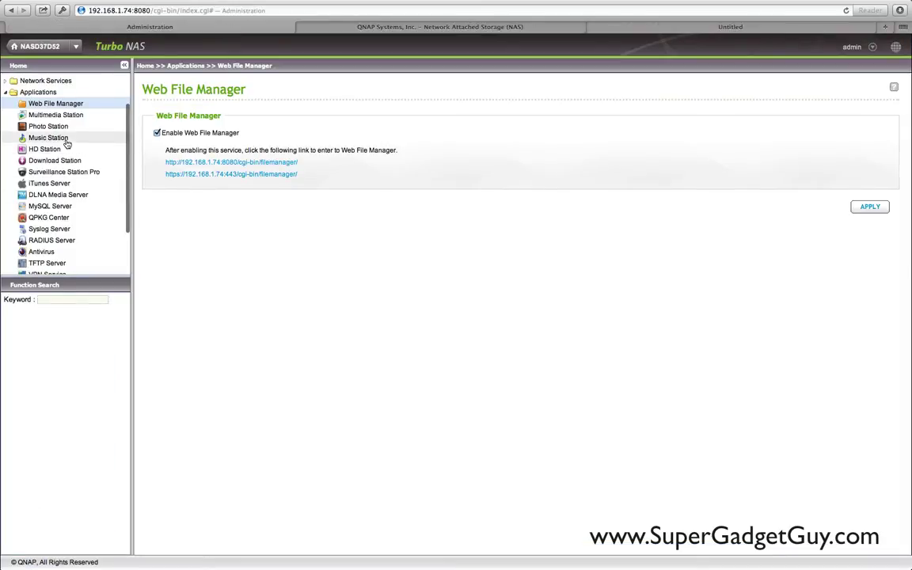
pyautogui.click(70, 126)
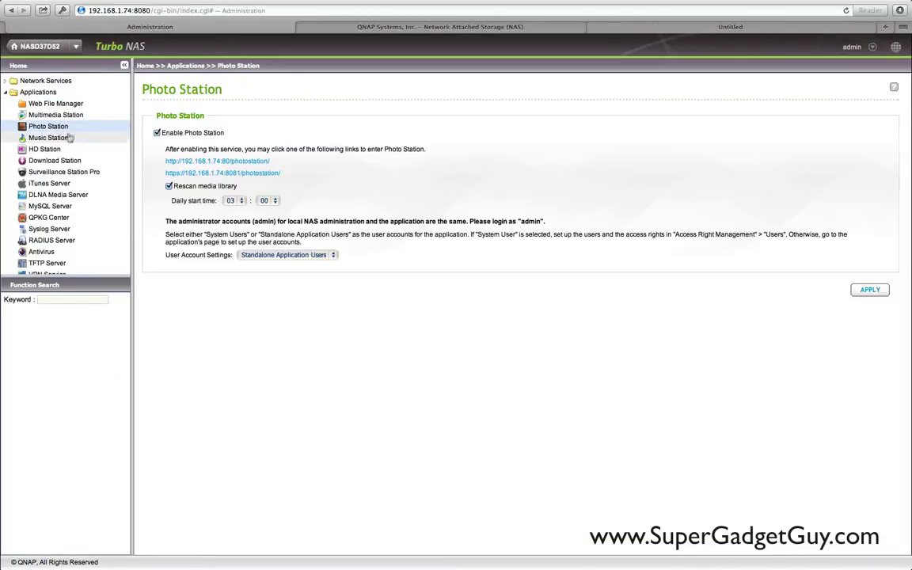
pyautogui.click(66, 153)
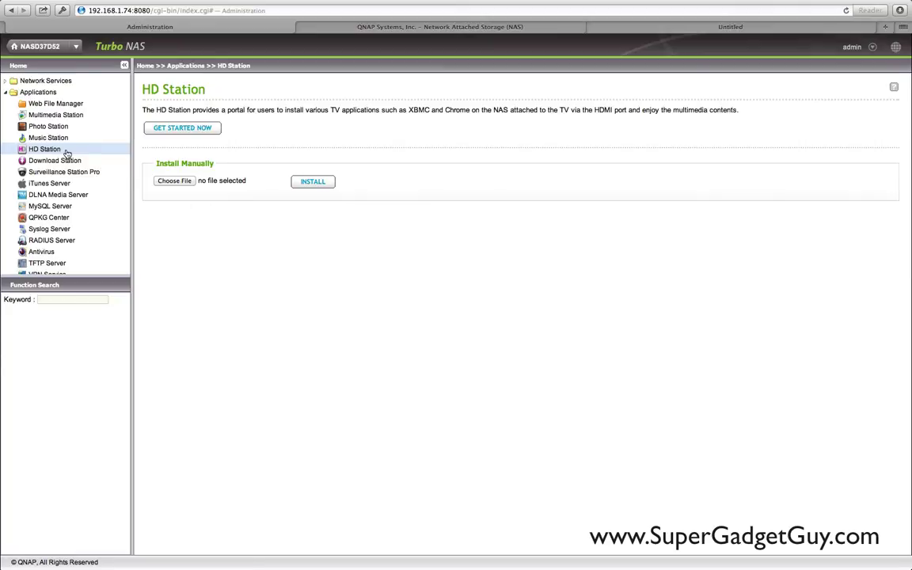
pyautogui.click(66, 162)
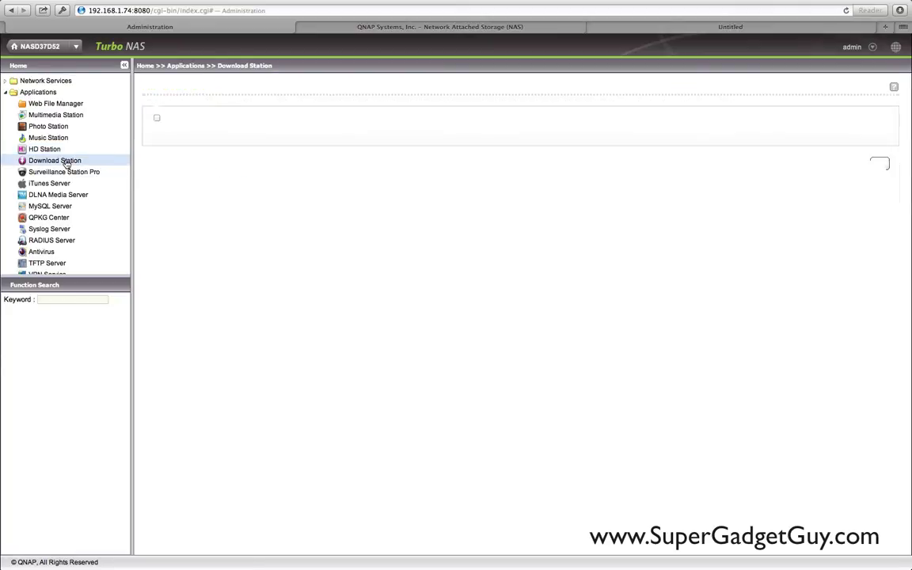
# View Surveillance Station Pro, iTunes, DLNA and MySQL settings, ending on QPKG Center's installed packages
pyautogui.click(69, 172)
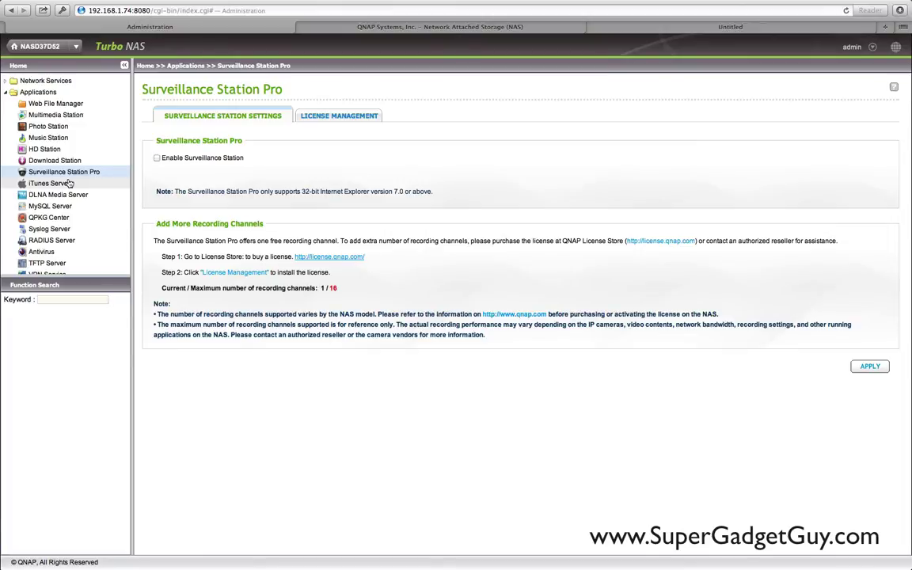
pyautogui.click(74, 187)
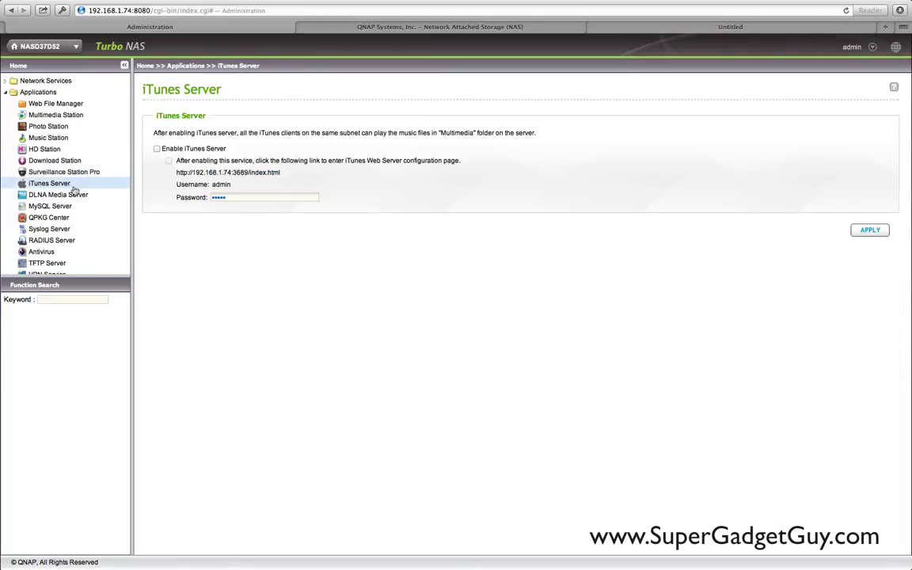
pyautogui.click(76, 195)
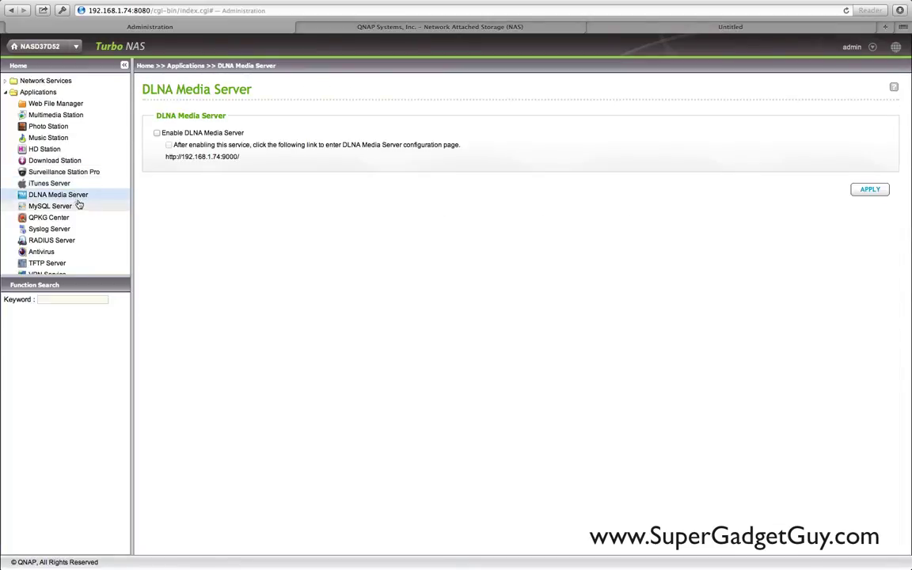
pyautogui.click(77, 205)
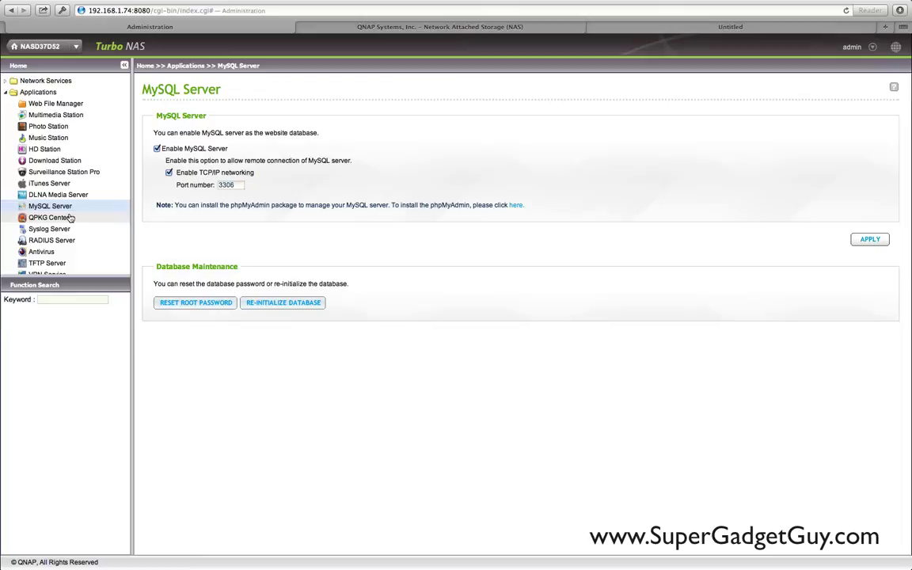
pyautogui.click(70, 218)
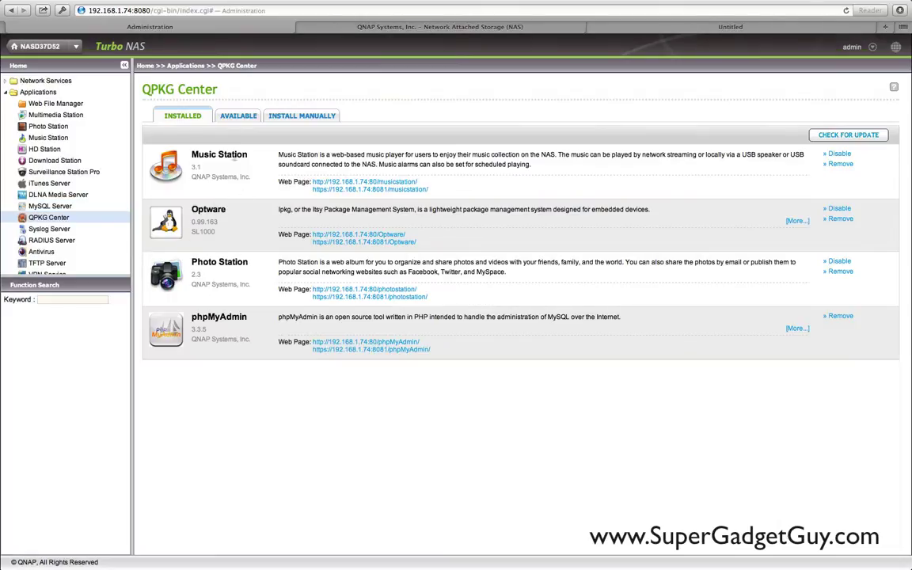
# List QPKG Center's Available apps under More and scroll down to WordPress, XMail, Xoops and Xeams
pyautogui.click(231, 118)
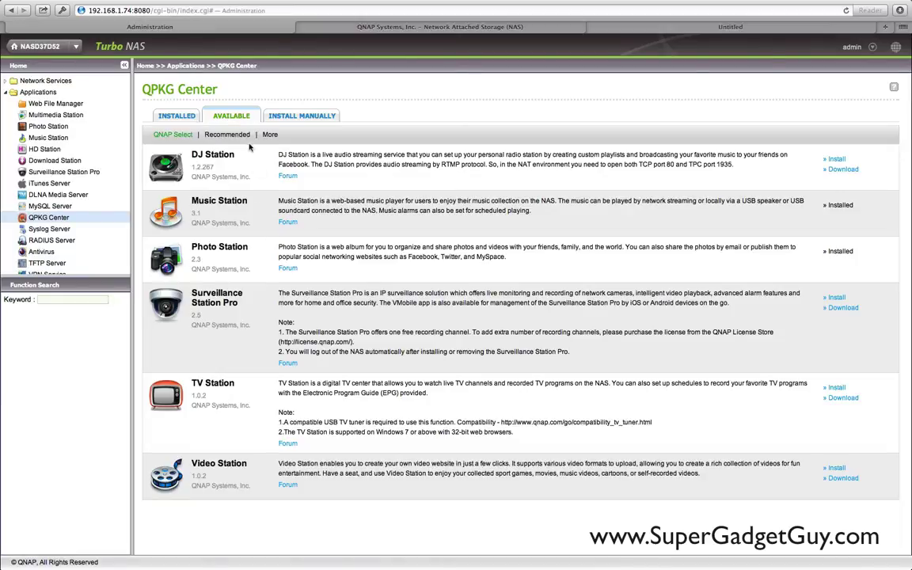
pyautogui.click(226, 136)
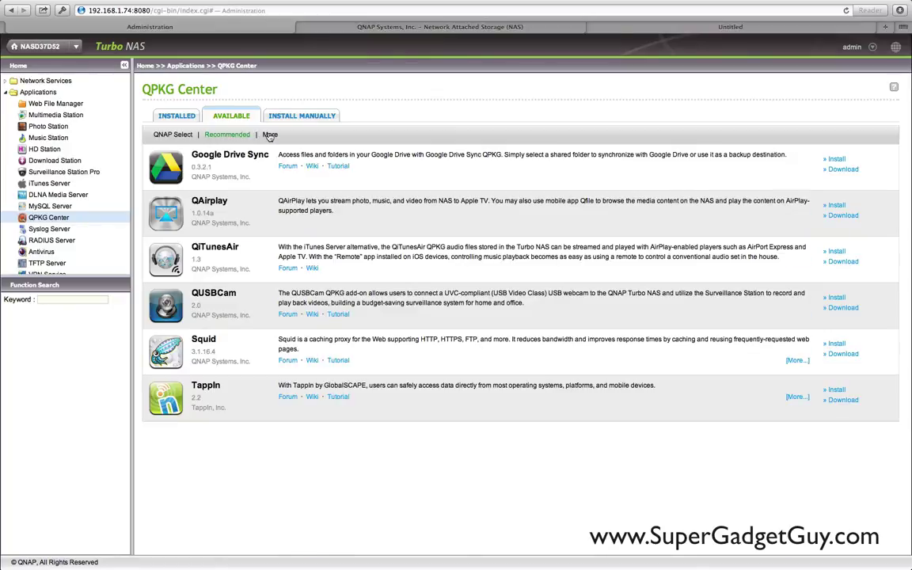
pyautogui.click(270, 135)
pyautogui.scroll(-2, 277, 280)
pyautogui.scroll(-5, 277, 280)
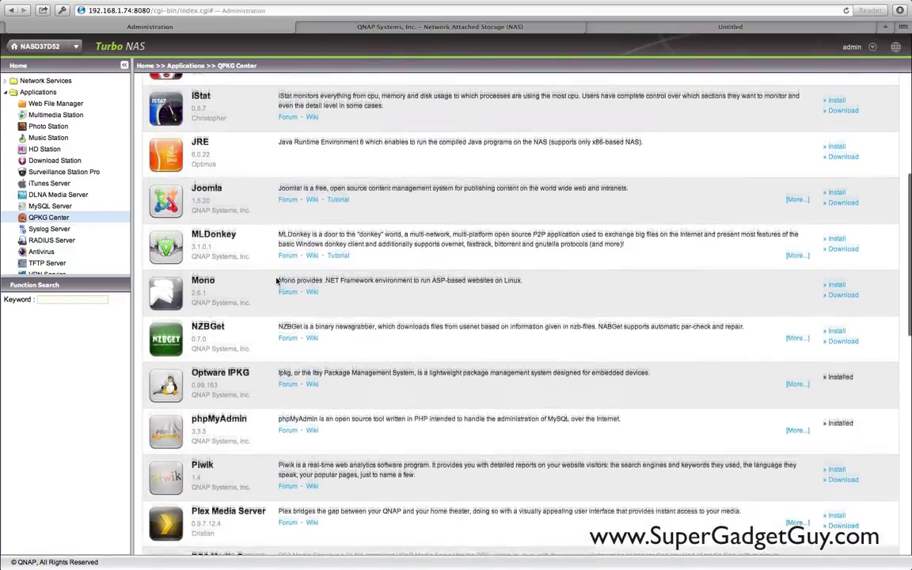
pyautogui.scroll(-3, 277, 280)
pyautogui.scroll(-6, 276, 280)
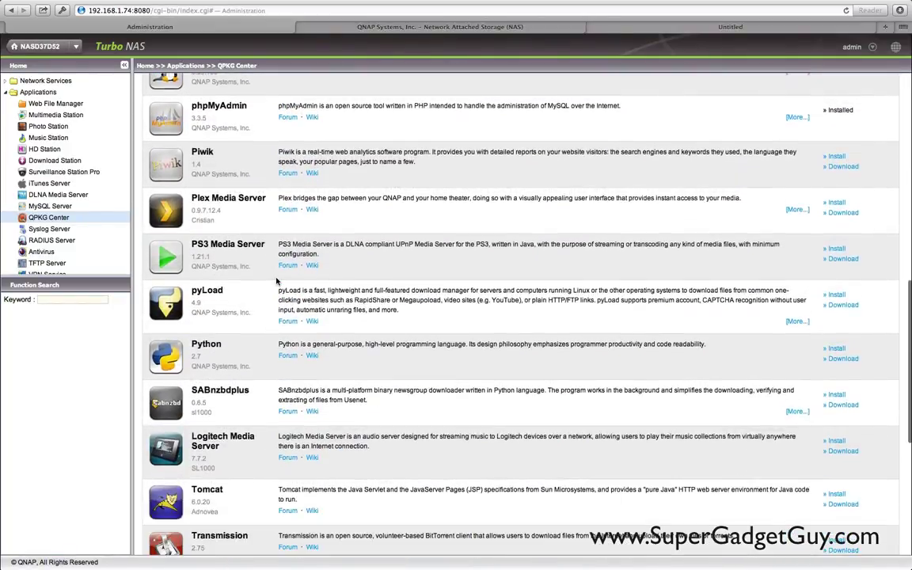
pyautogui.scroll(-5, 277, 280)
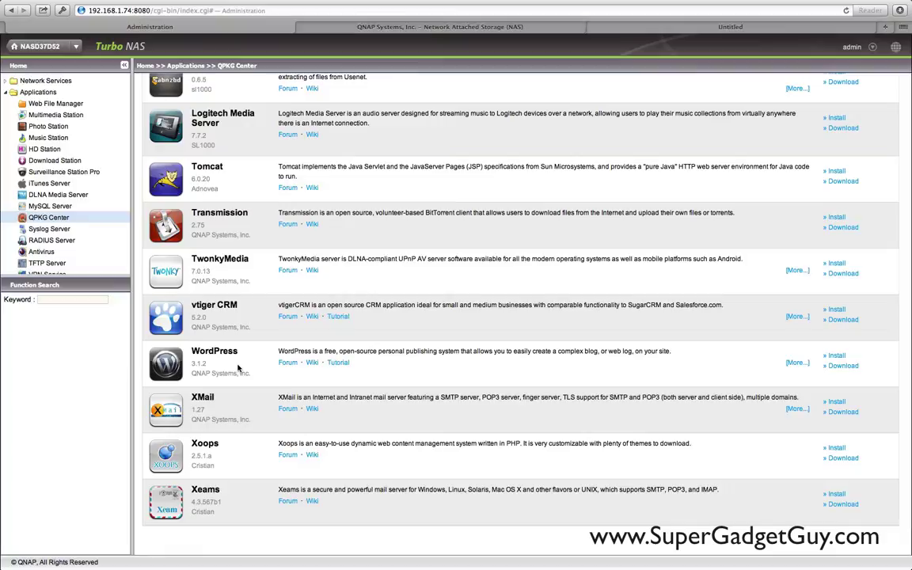
# Install the WordPress 3.1.2 package and confirm, waiting until the catalogue marks it Installed
pyautogui.click(836, 355)
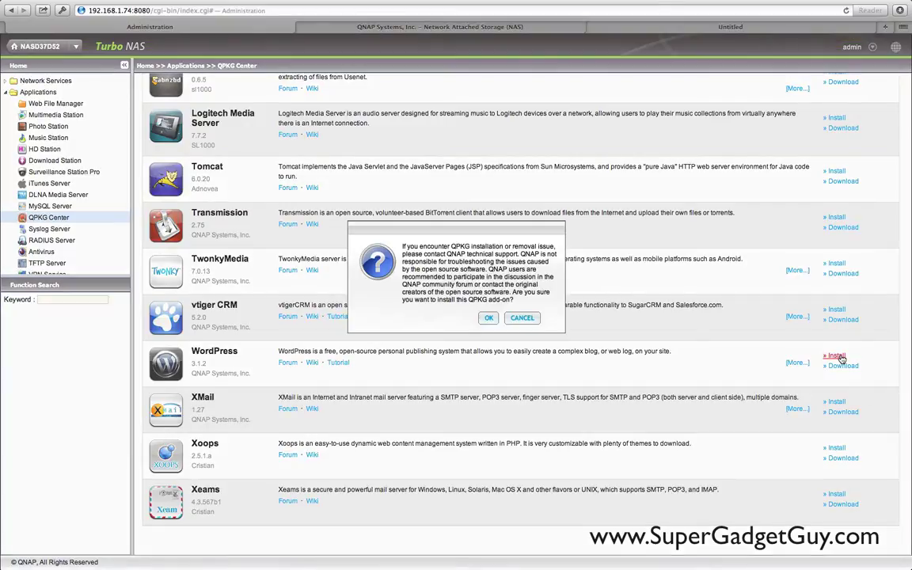
pyautogui.click(489, 317)
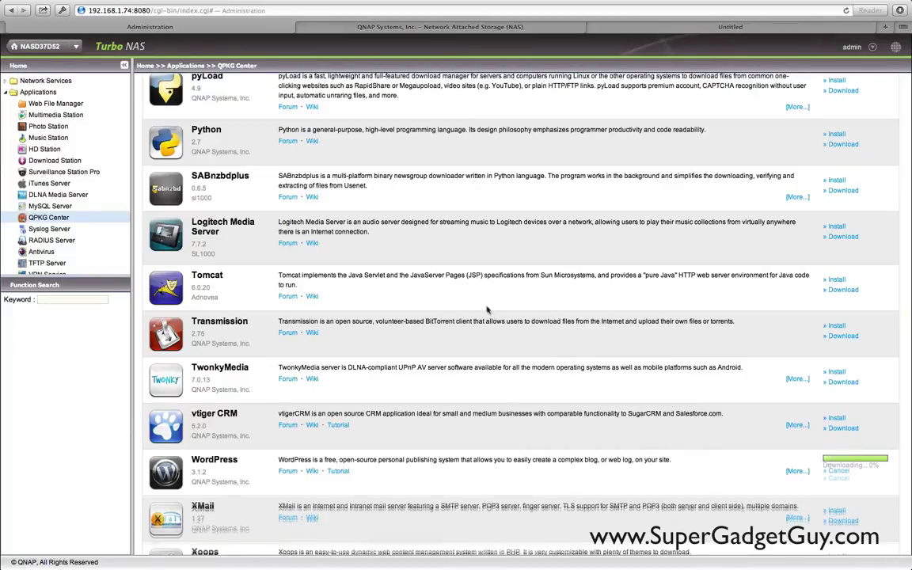
pyautogui.scroll(-1, 428, 348)
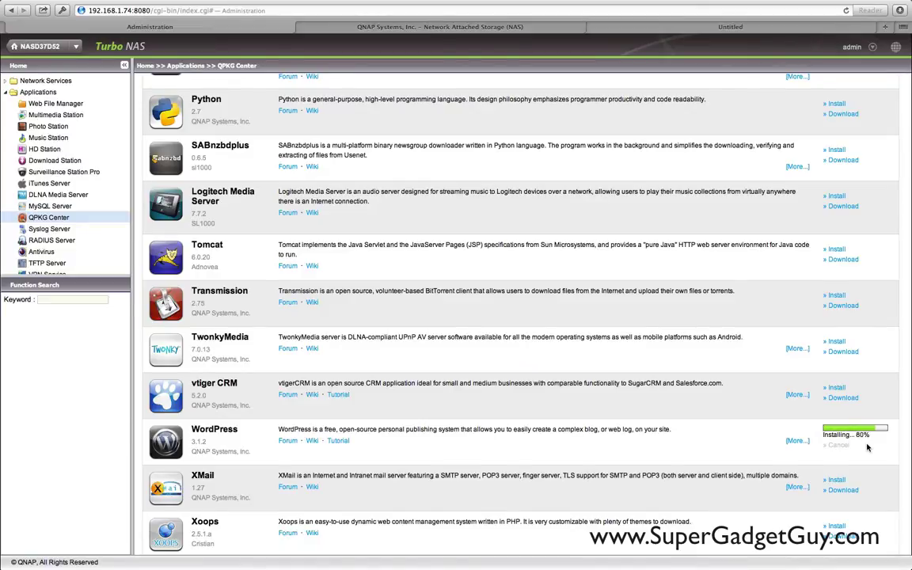
pyautogui.scroll(-2, 867, 467)
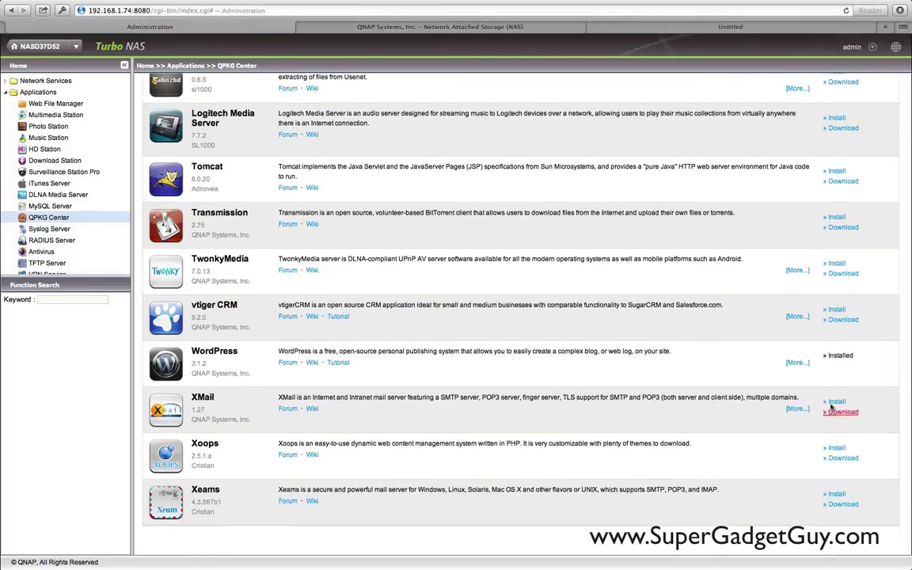
pyautogui.scroll(15, 828, 370)
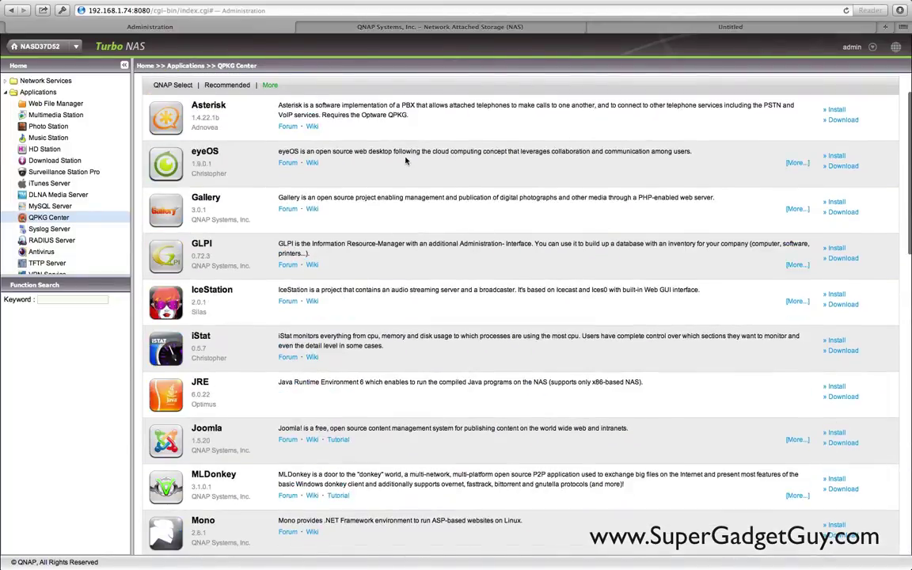
pyautogui.scroll(-3, 64, 183)
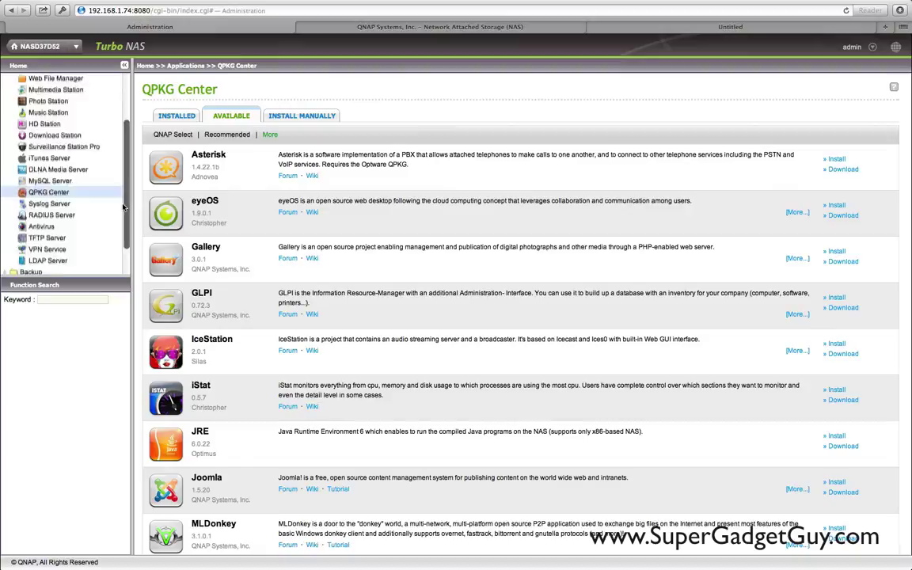
# View the Installed QPKG list with WordPress 3.1.2, check WordPress's web page, then close its error tab
pyautogui.click(182, 118)
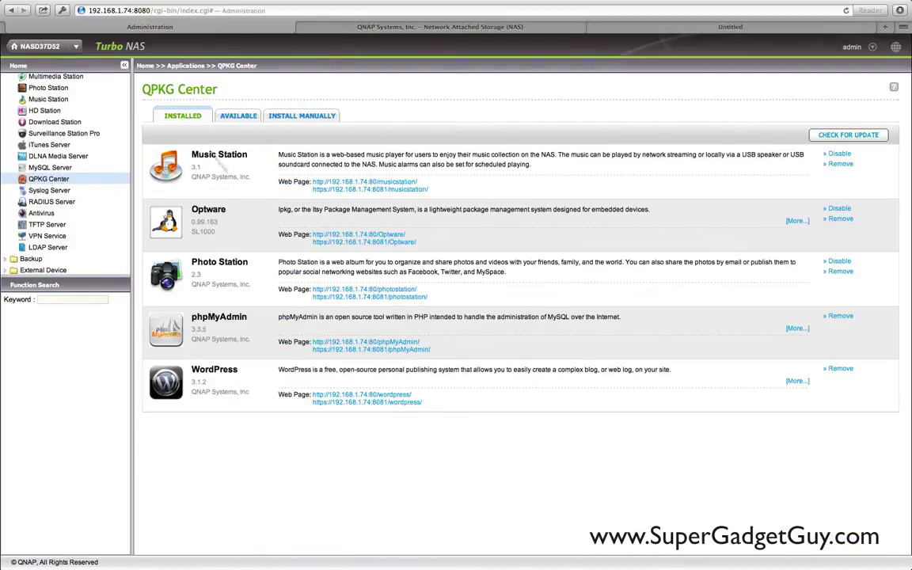
pyautogui.click(342, 395)
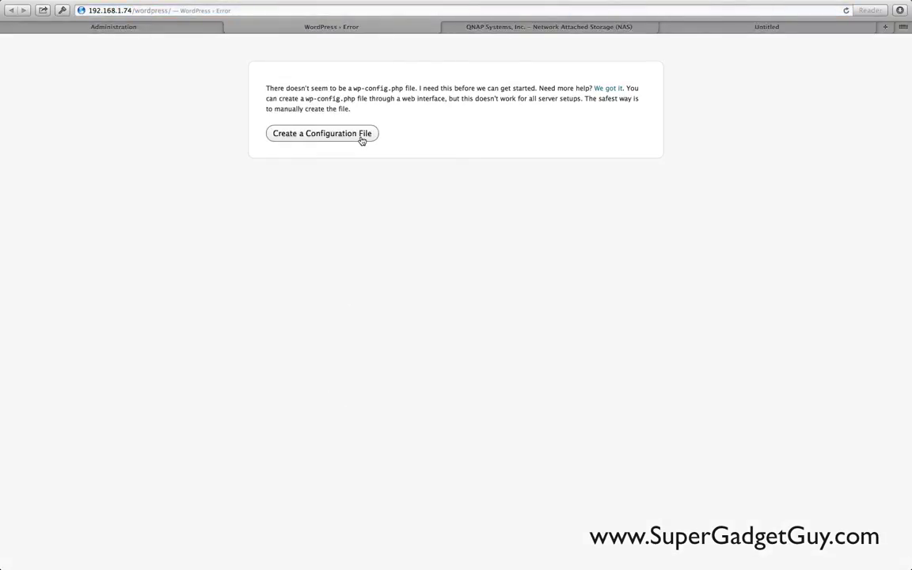
pyautogui.click(230, 27)
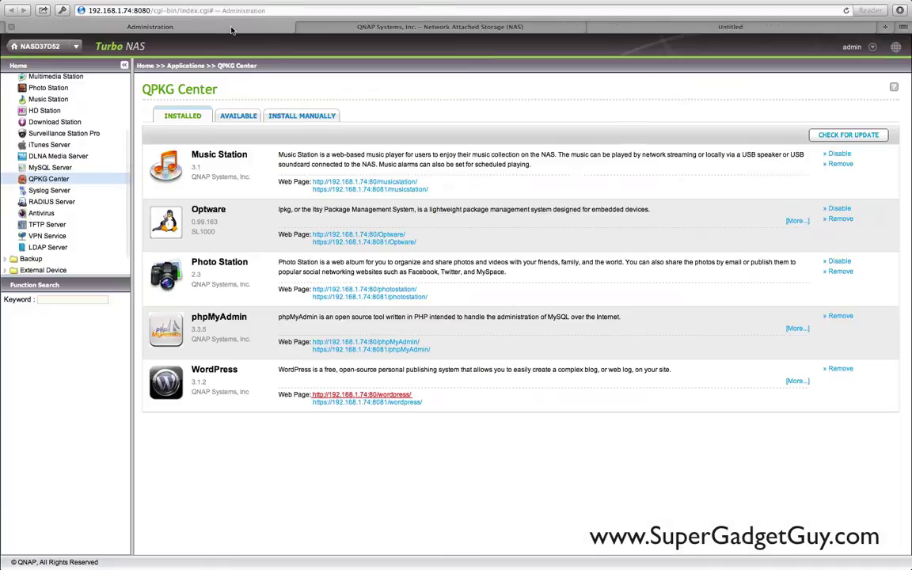
# Browse the Available QPKG catalogue from Asterisk down to Xeams and back to the top
pyautogui.click(238, 115)
pyautogui.scroll(-5, 290, 273)
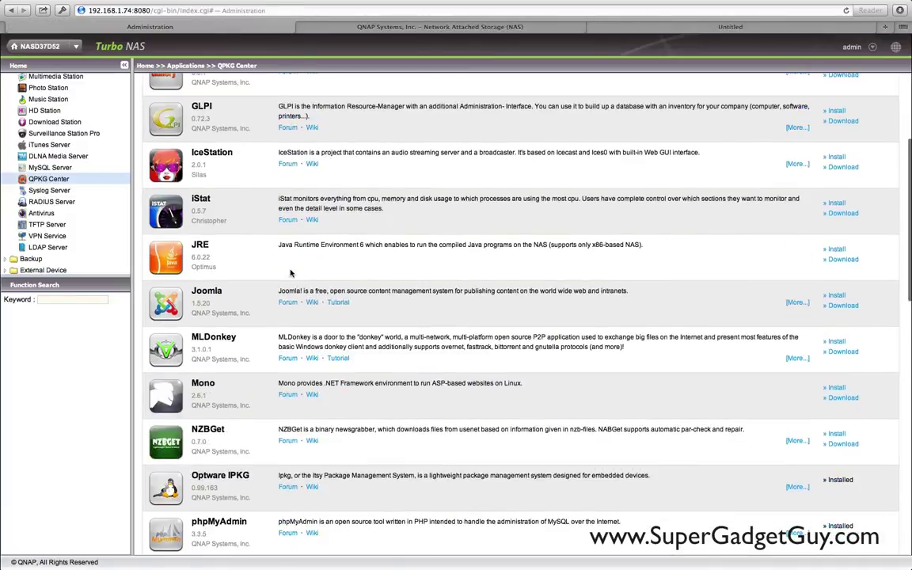
pyautogui.scroll(-2, 290, 273)
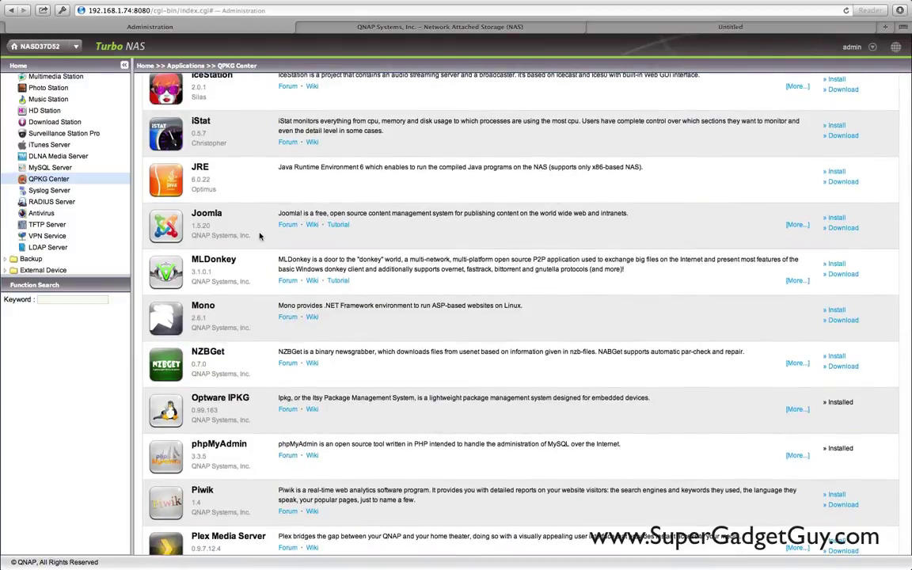
pyautogui.scroll(-5, 259, 235)
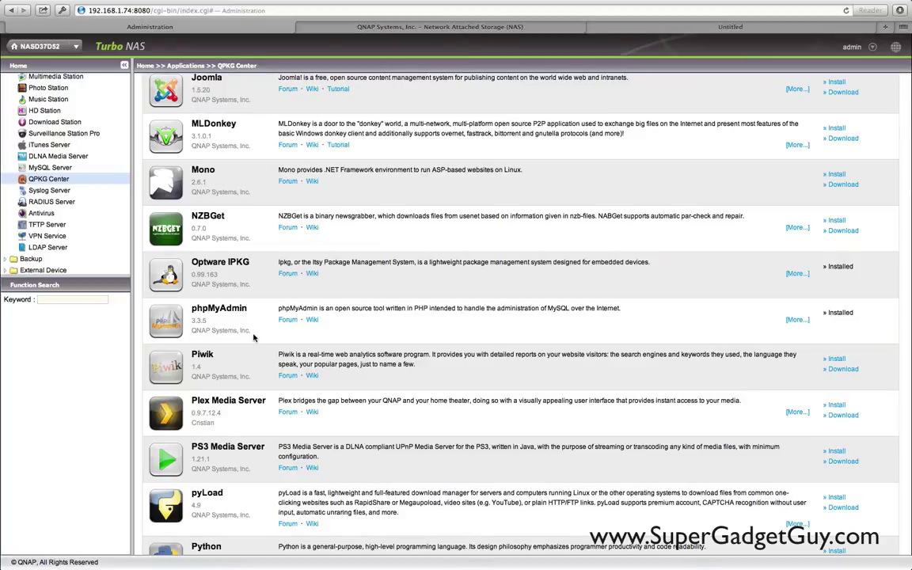
pyautogui.scroll(-5, 254, 338)
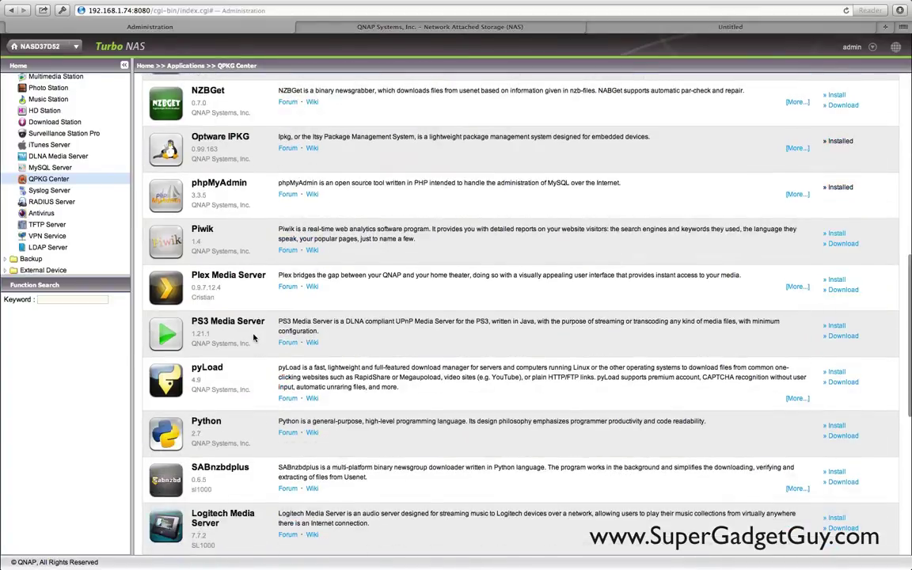
pyautogui.scroll(-3, 254, 338)
pyautogui.scroll(-3, 253, 250)
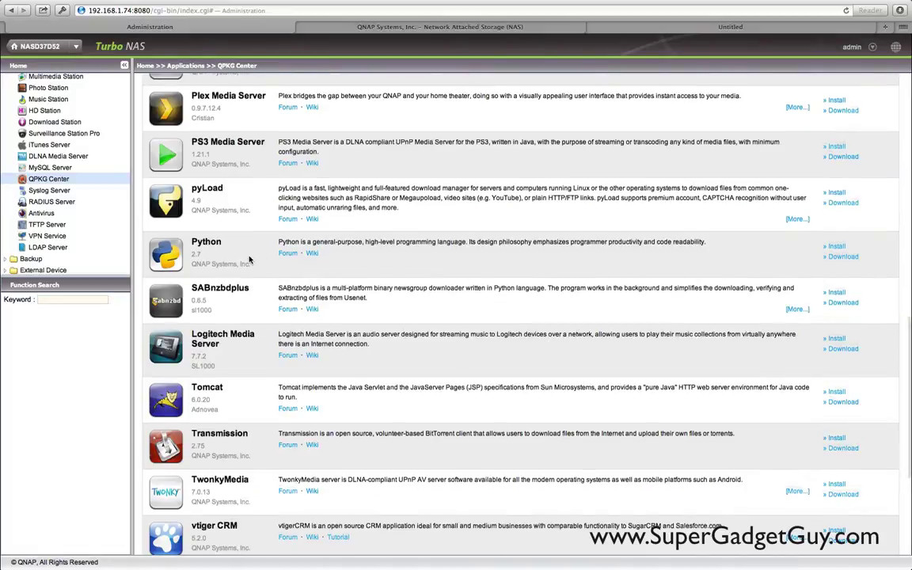
pyautogui.scroll(-6, 255, 259)
pyautogui.scroll(-2, 249, 265)
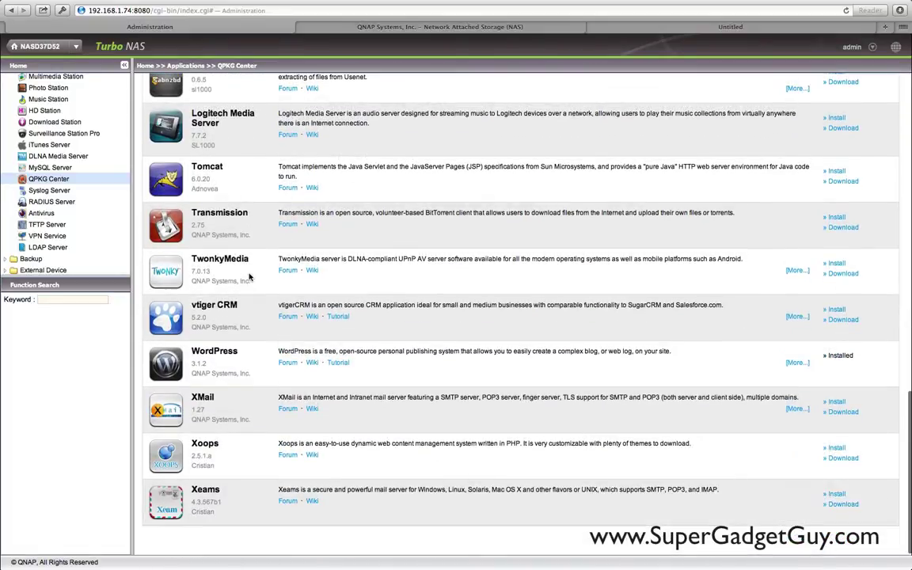
pyautogui.scroll(5, 249, 276)
pyautogui.scroll(13, 248, 276)
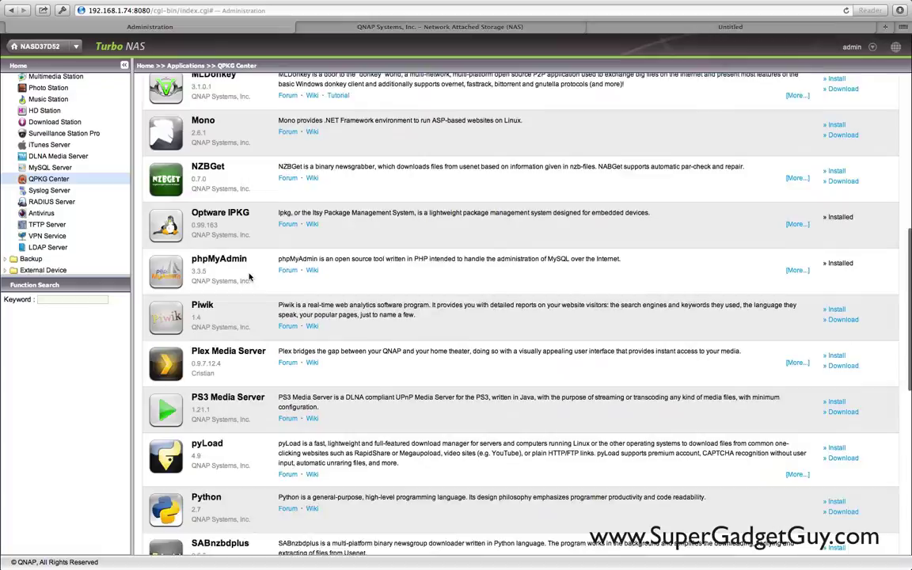
pyautogui.scroll(8, 249, 273)
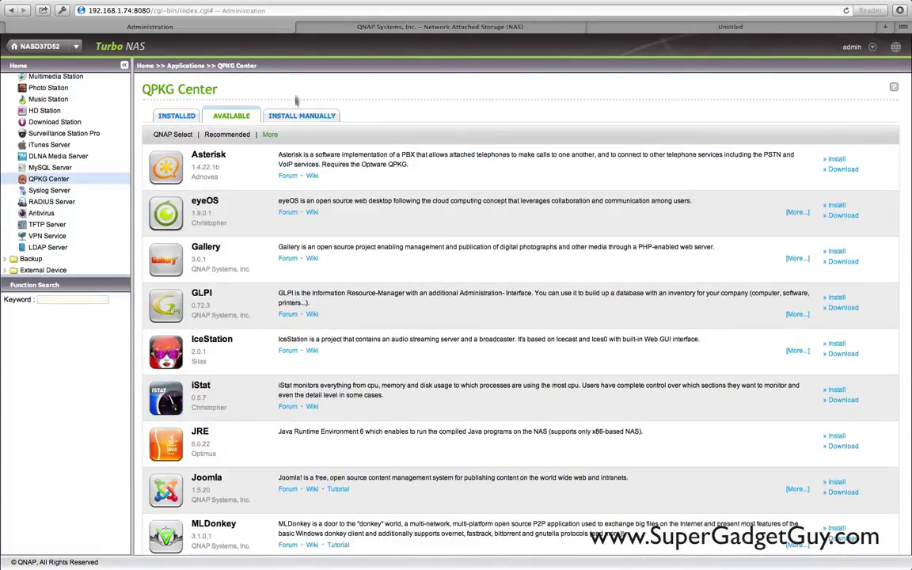
# Return to the Installed list, view the Syslog Server configuration, then open the Antivirus status page
pyautogui.click(179, 117)
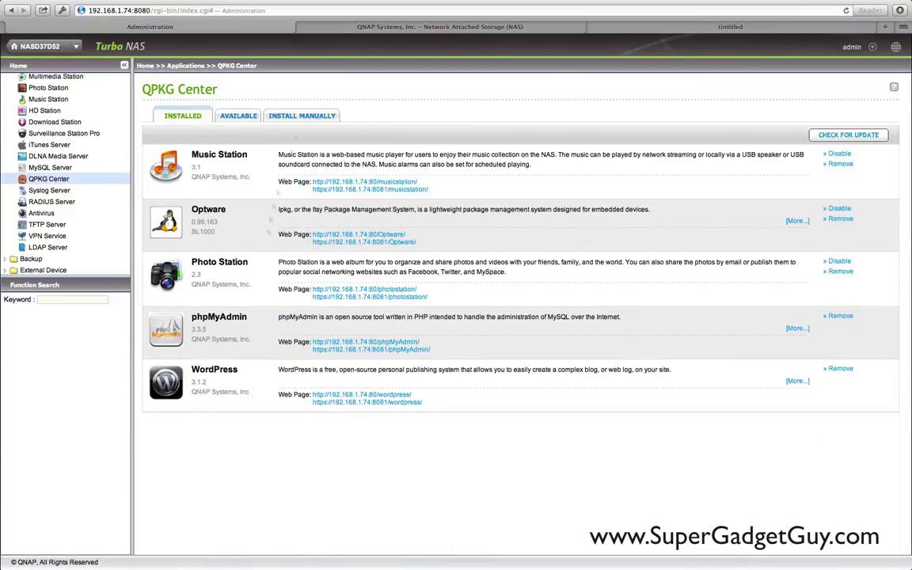
pyautogui.click(56, 191)
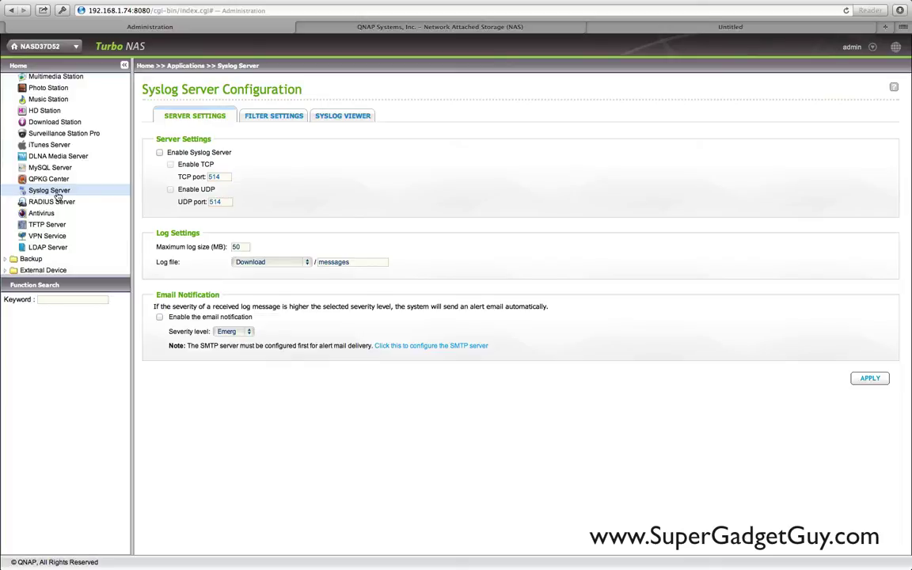
pyautogui.click(46, 213)
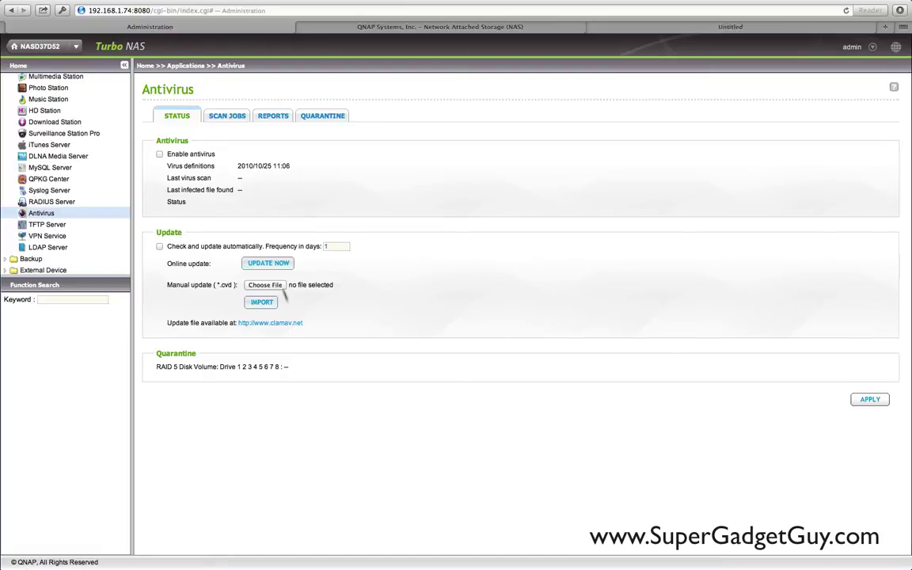
# Glance at antivirus scan jobs, LDAP and VPN pages, then open TFTP Server settings (UDP 69, /Public)
pyautogui.click(228, 121)
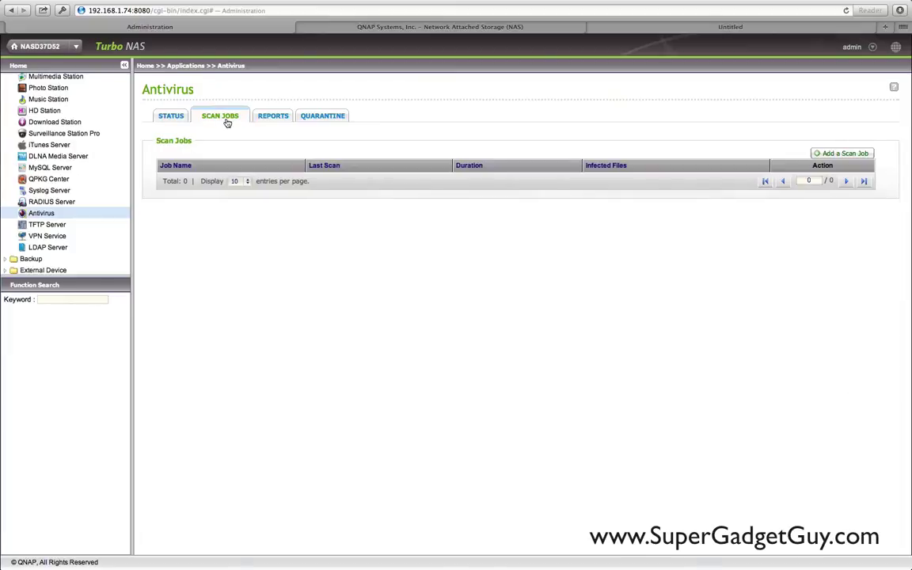
pyautogui.click(172, 116)
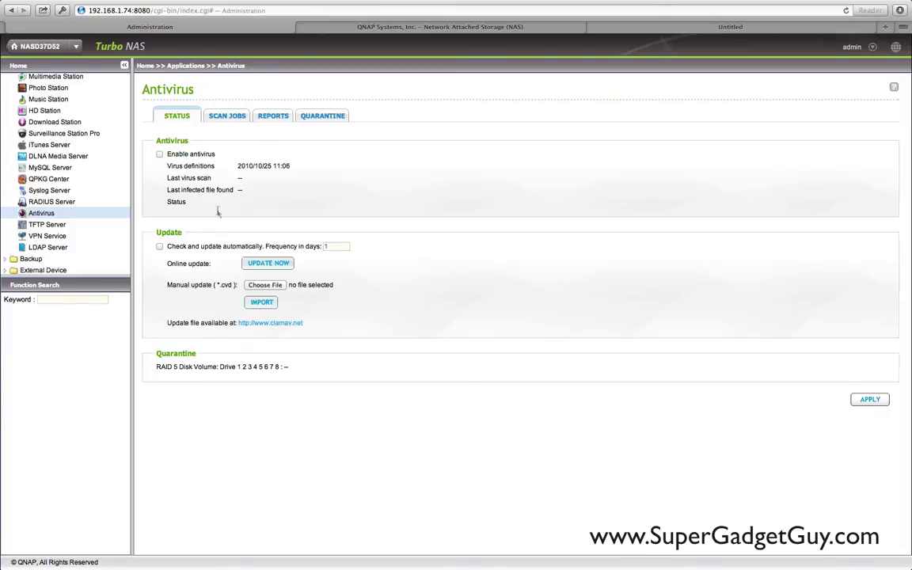
pyautogui.click(88, 247)
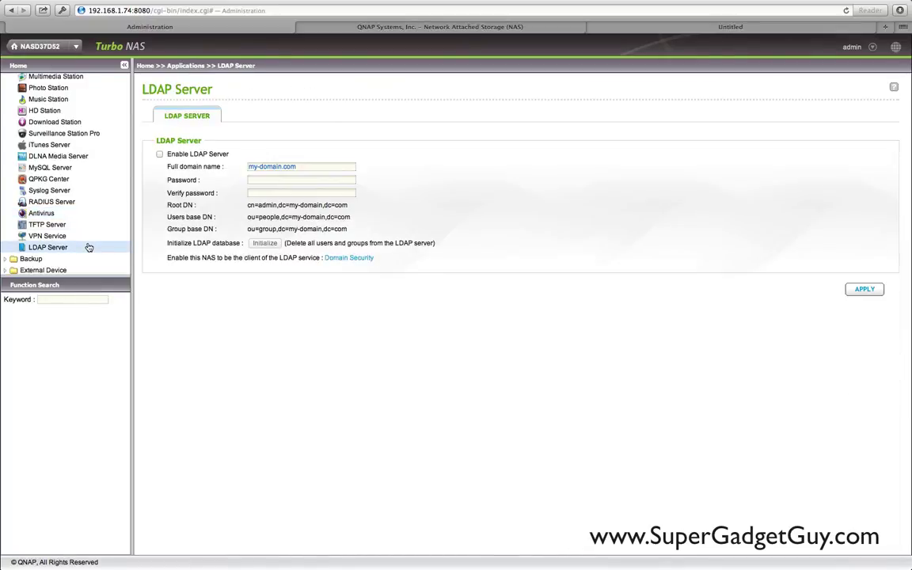
pyautogui.click(80, 236)
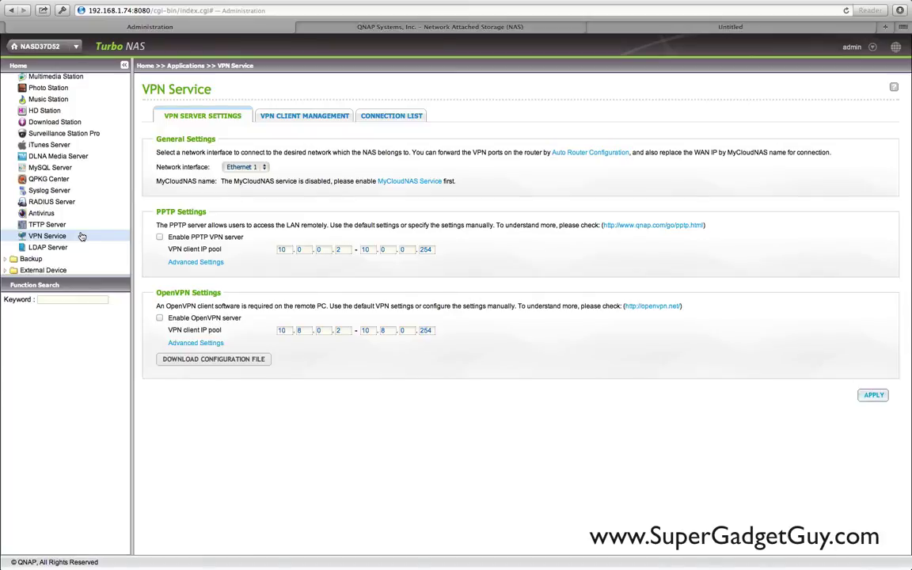
pyautogui.click(64, 227)
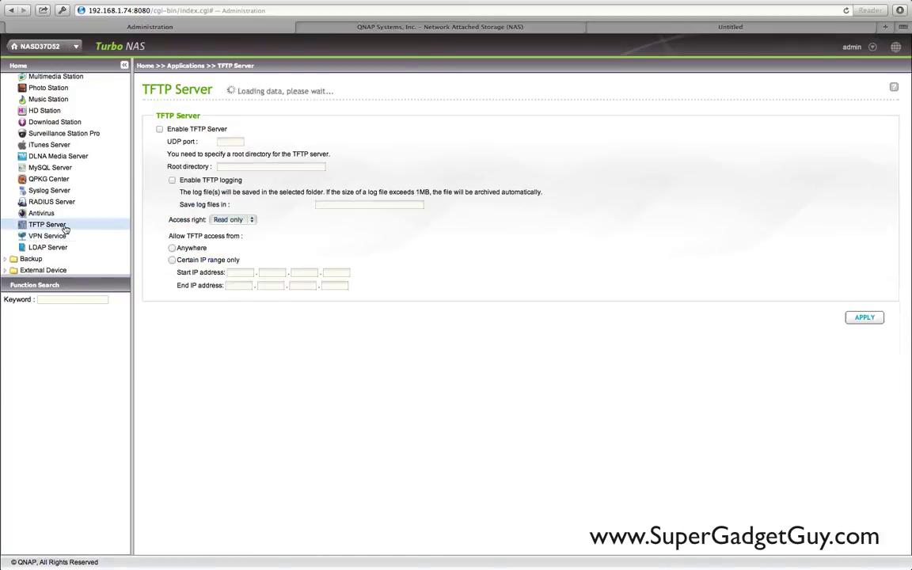
pyautogui.scroll(3, 70, 208)
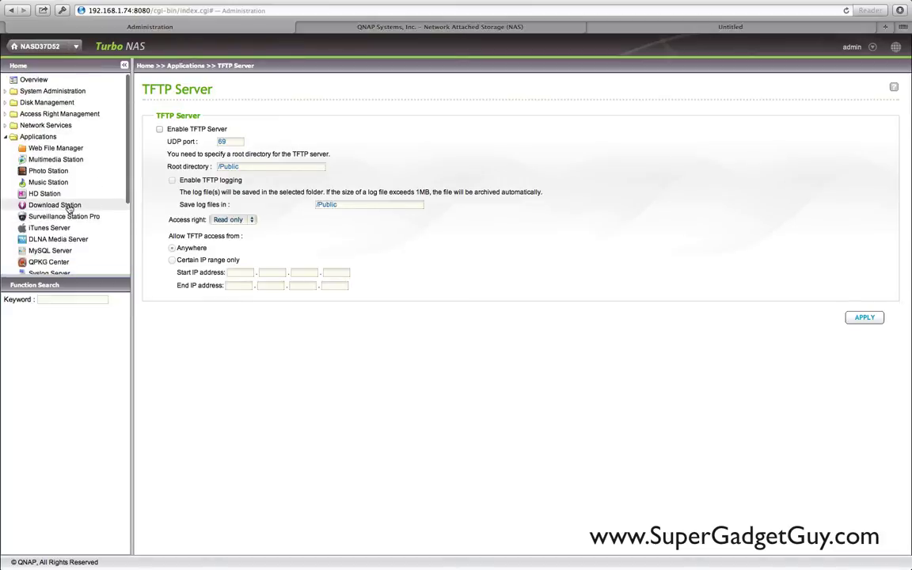
pyautogui.click(9, 136)
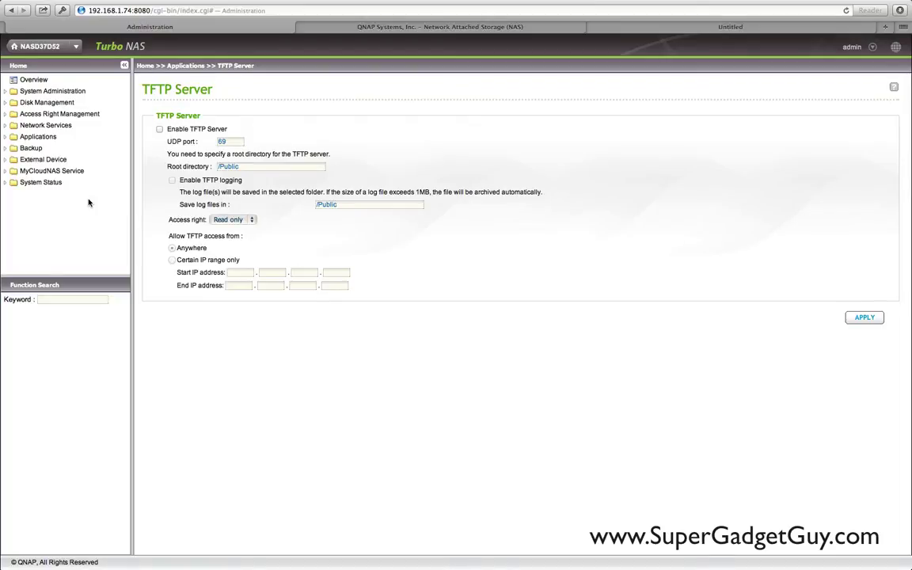
# Launch Terminal, then change into /share on the NAS and list its folders
pyautogui.press('super+space')
pyautogui.write('terminal')
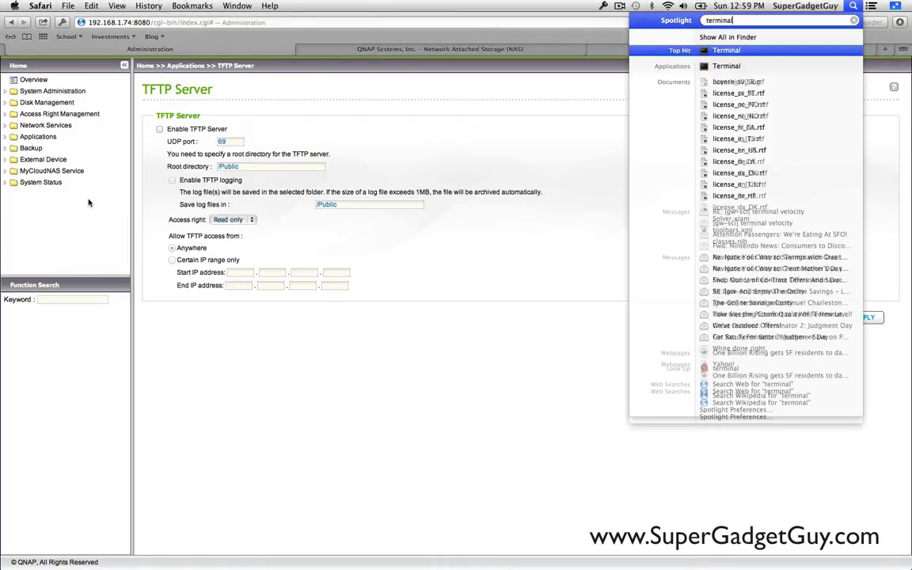
pyautogui.press('Return')
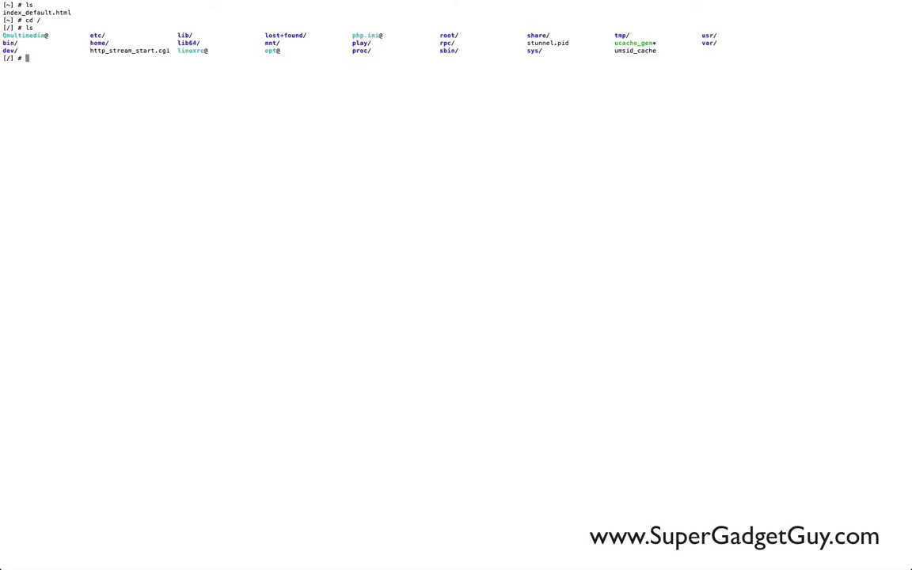
pyautogui.write('cd s')
pyautogui.press('BackSpace')
pyautogui.write('/share/')
pyautogui.press('Return')
pyautogui.write('ls')
pyautogui.press('Return')
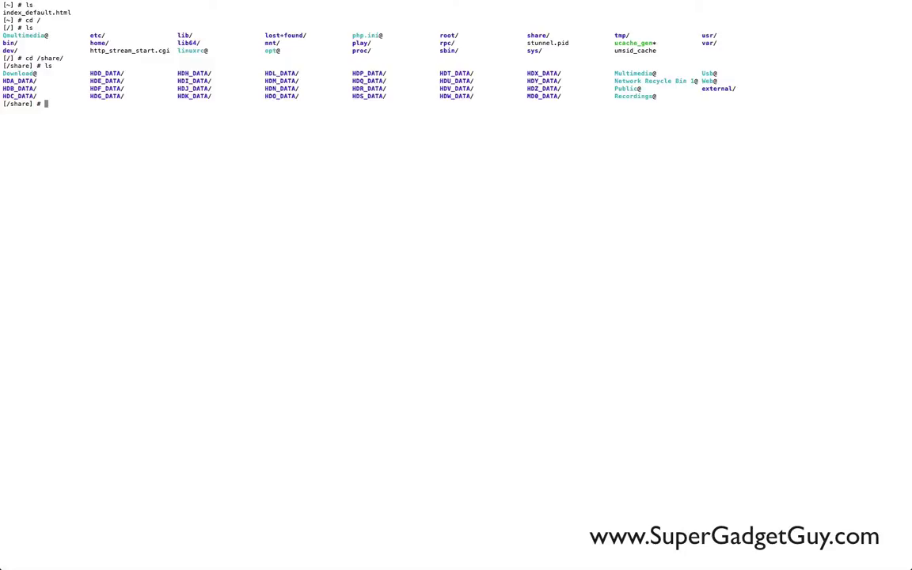
# List the HDA_DATA folder, go back to /share and run ls -al to show links
pyautogui.write('cd HDO')
pyautogui.press('Tab')
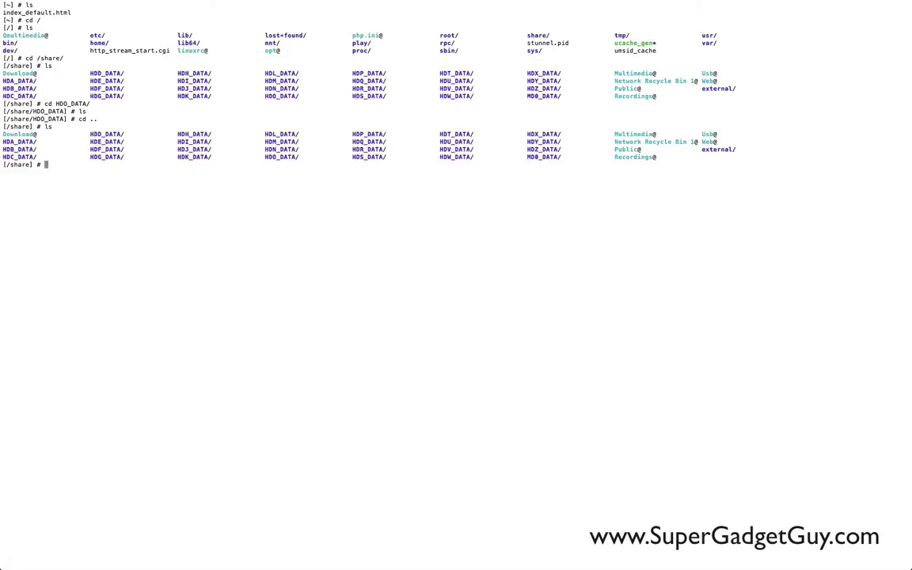
pyautogui.write('cd HDA')
pyautogui.press('Tab')
pyautogui.press('Return')
pyautogui.write('ls')
pyautogui.press('Return')
pyautogui.write('cd ..')
pyautogui.press('Return')
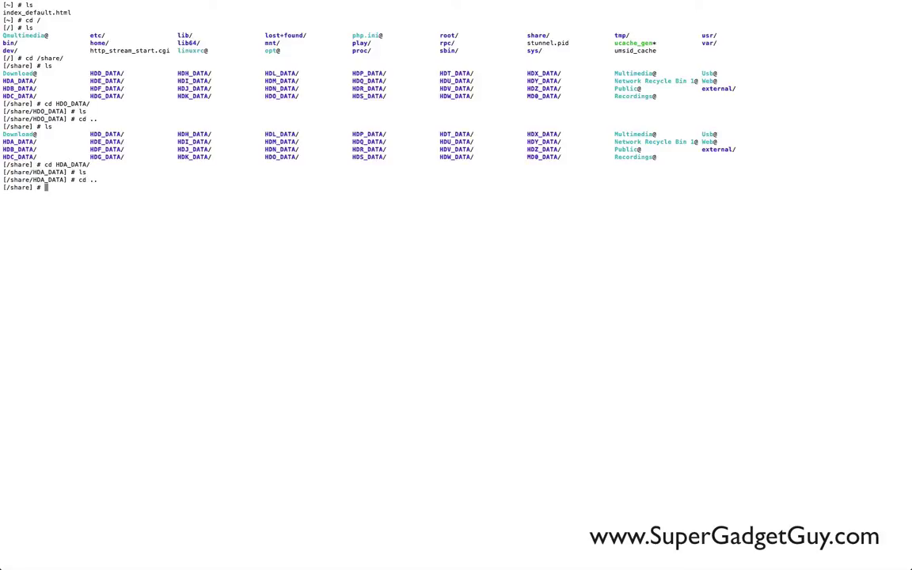
pyautogui.write('ls -al')
pyautogui.press('Return')
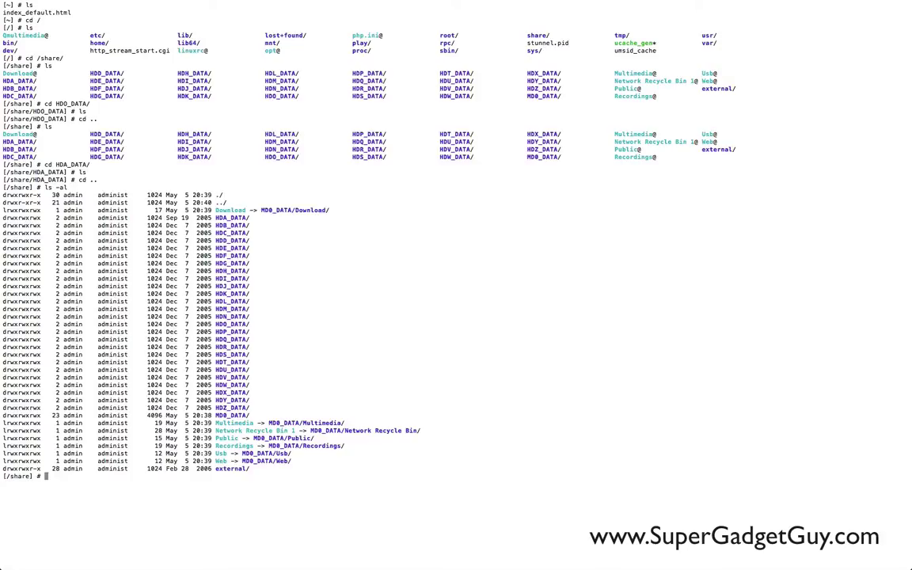
# Move into MD0_DATA and list its contents
pyautogui.write('cd HD0')
pyautogui.press('BackSpace')
pyautogui.press('BackSpace')
pyautogui.press('BackSpace')
pyautogui.write('MD')
pyautogui.press('Tab')
pyautogui.press('Return')
pyautogui.write('ls')
pyautogui.press('Return')
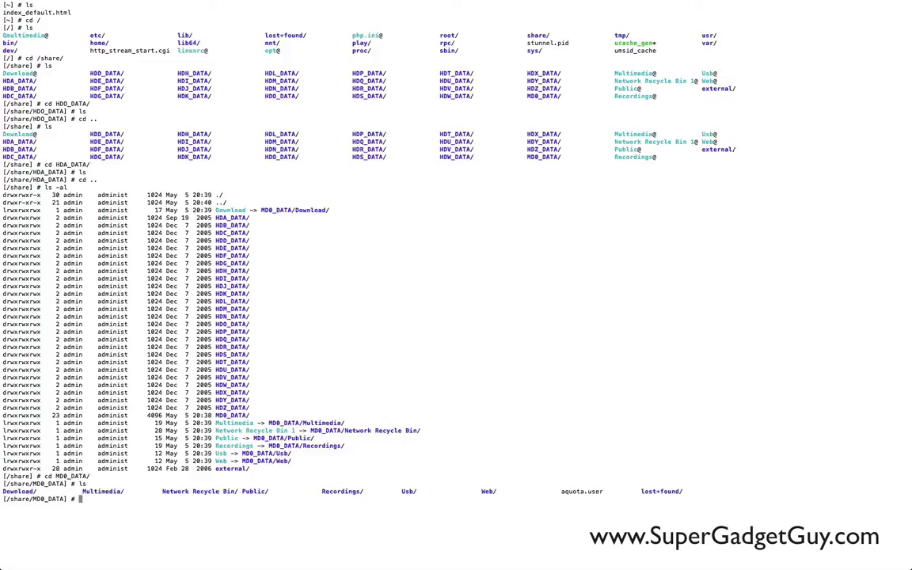
# Enter the .qpkg folder and list the installed packages
pyautogui.write('cd .qn')
pyautogui.press('BackSpace')
pyautogui.write('p')
pyautogui.press('Tab')
pyautogui.press('Return')
pyautogui.write('ls')
pyautogui.press('Return')
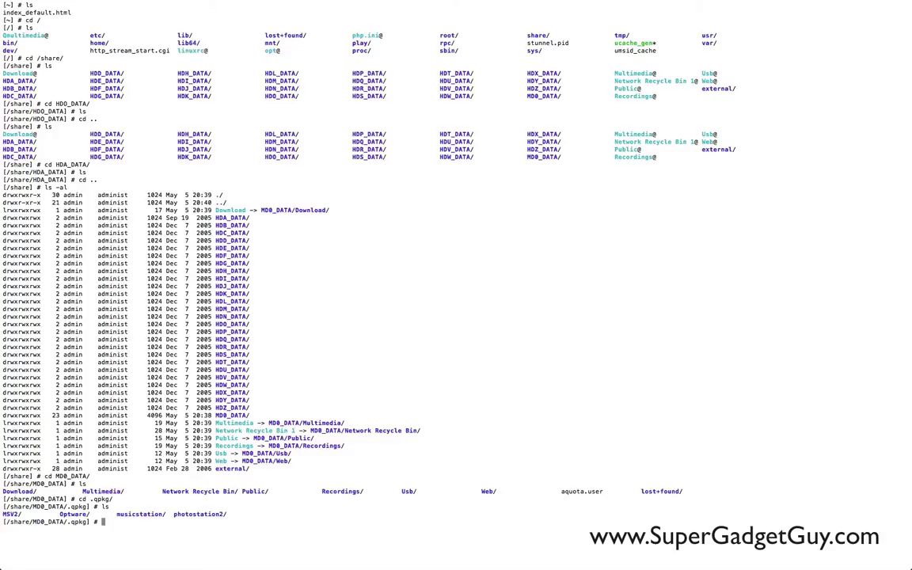
# List the root directory, then return to /share and list it again
pyautogui.write('cd /')
pyautogui.press('Return')
pyautogui.write('l')
pyautogui.press('Return')
pyautogui.write('s')
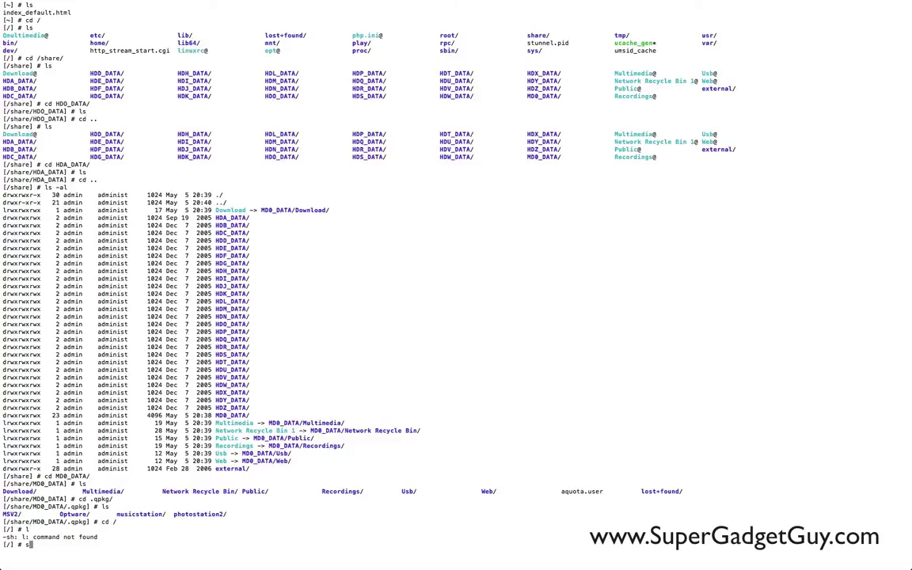
pyautogui.press('Return')
pyautogui.write('cd')
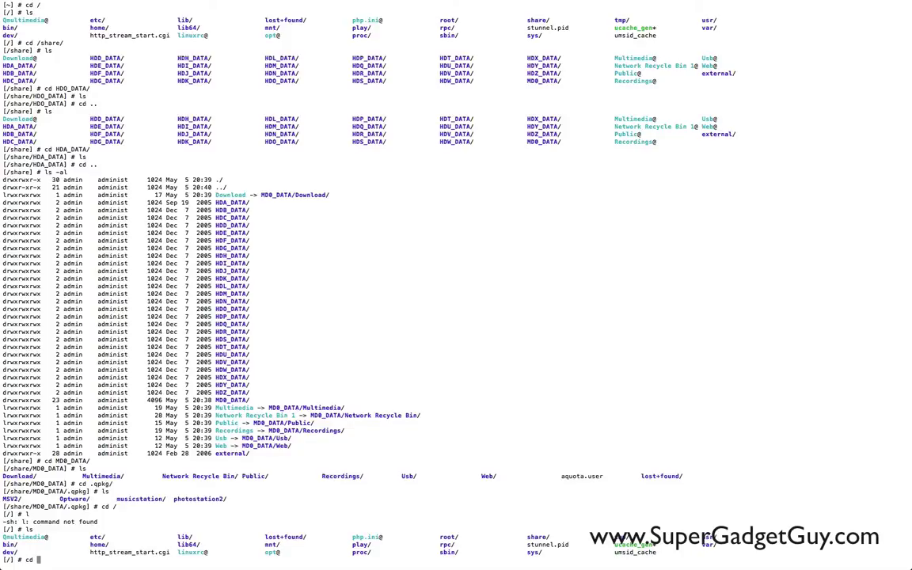
pyautogui.press('BackSpace')
pyautogui.press('BackSpace')
pyautogui.press('BackSpace')
pyautogui.write('cd s')
pyautogui.write('la')
pyautogui.press('Return')
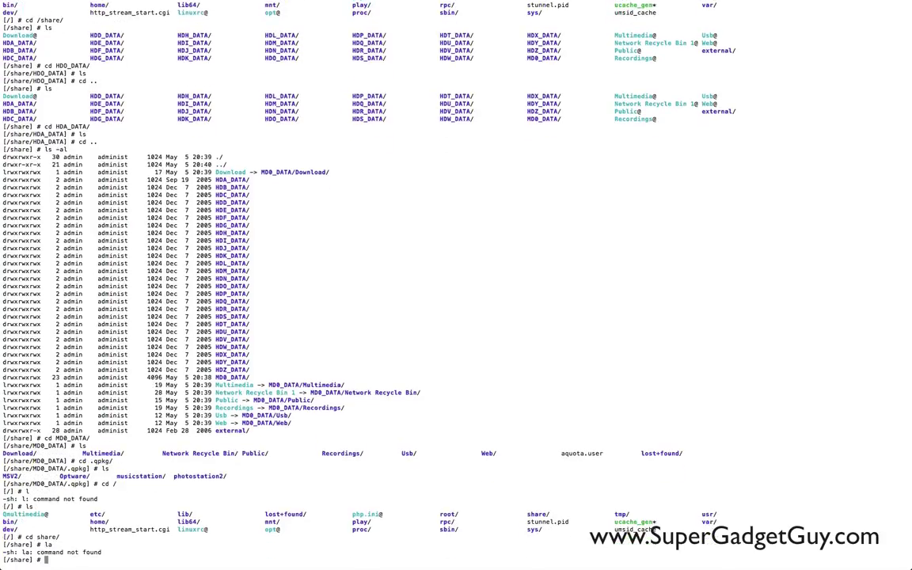
pyautogui.write('ls')
pyautogui.press('Return')
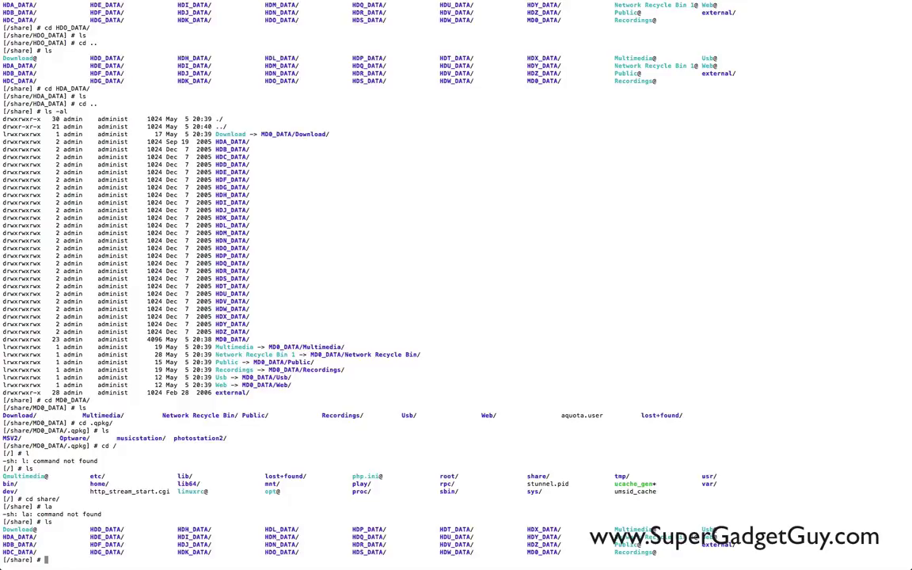
# Type exit twice to log out of the NAS and close the local shell
pyautogui.write('exit')
pyautogui.press('Return')
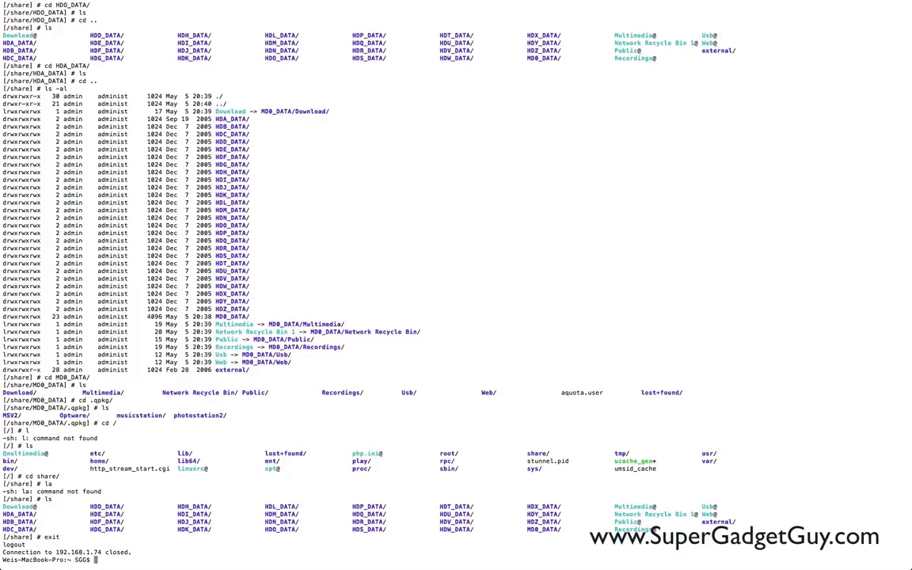
pyautogui.write('exit')
pyautogui.press('Return')
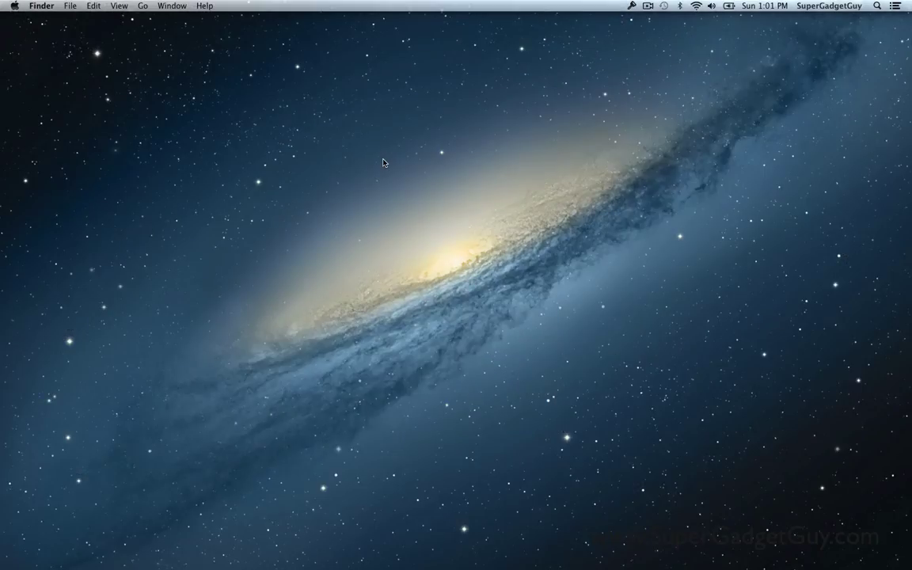
# Bring Safari back from the Dock, showing the QNAP TFTP Server page
pyautogui.moveTo(341, 566)
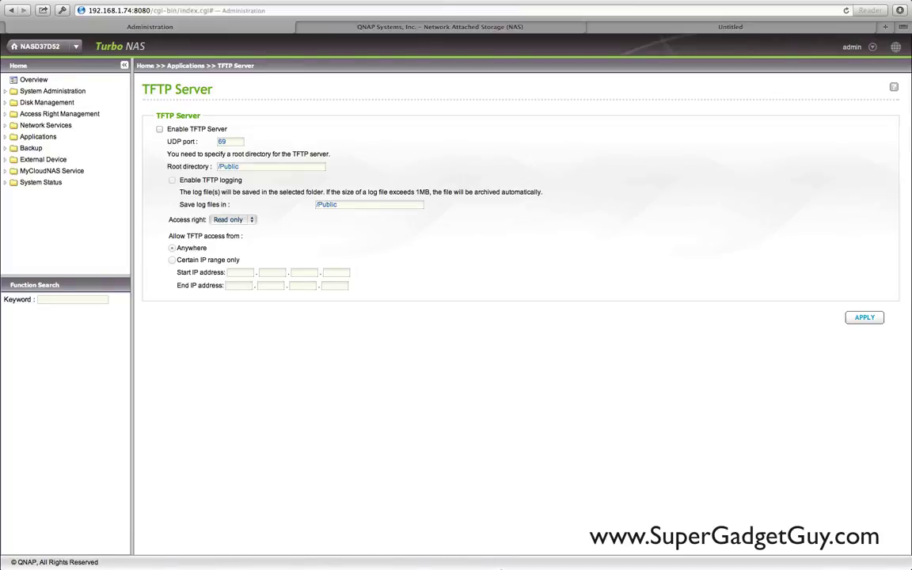
pyautogui.moveTo(500, 567)
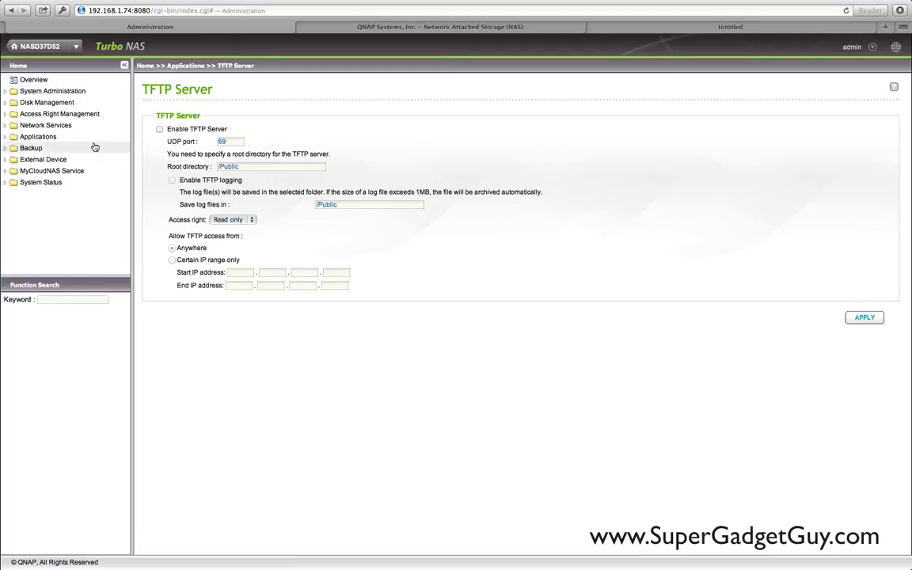
# Open the Overview page and scroll through its settings icons from System Administration to System Status
pyautogui.click(38, 80)
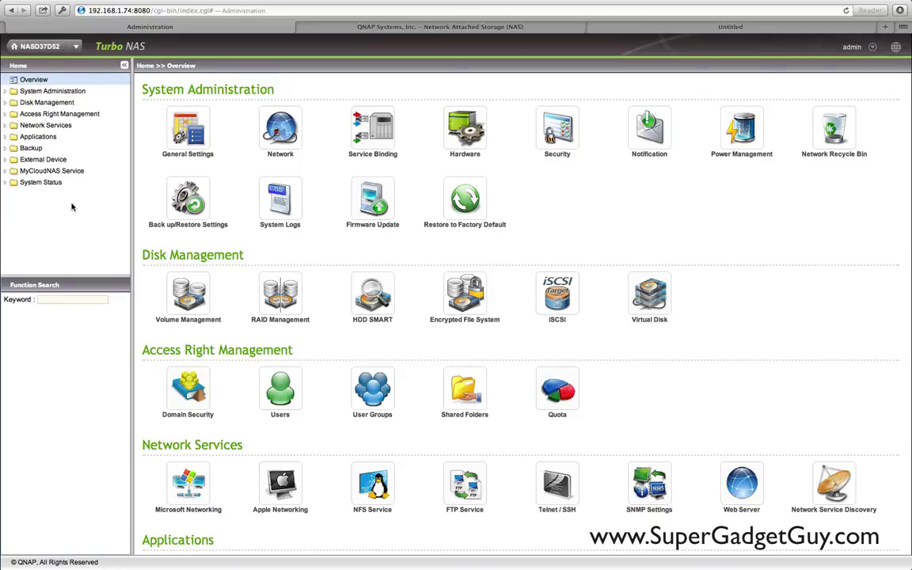
pyautogui.scroll(-8, 158, 269)
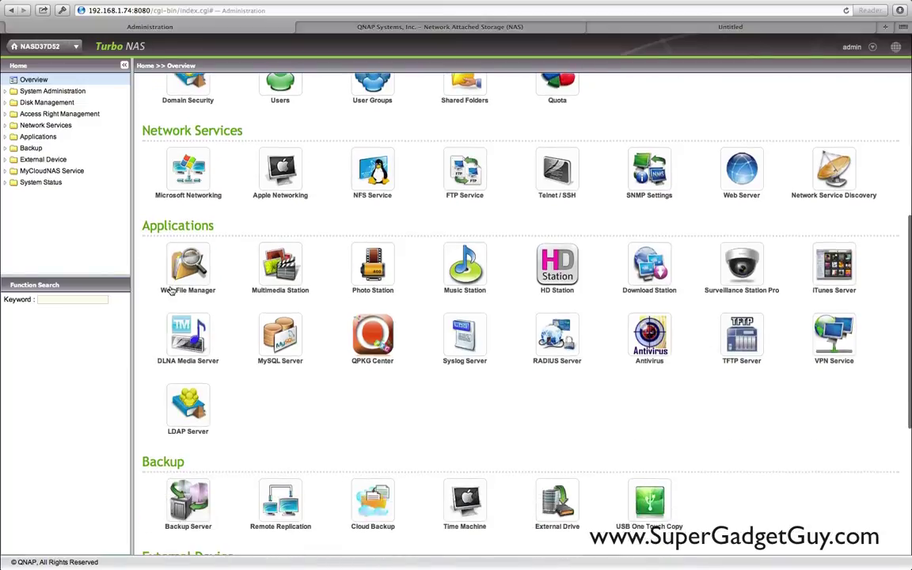
pyautogui.scroll(-3, 170, 290)
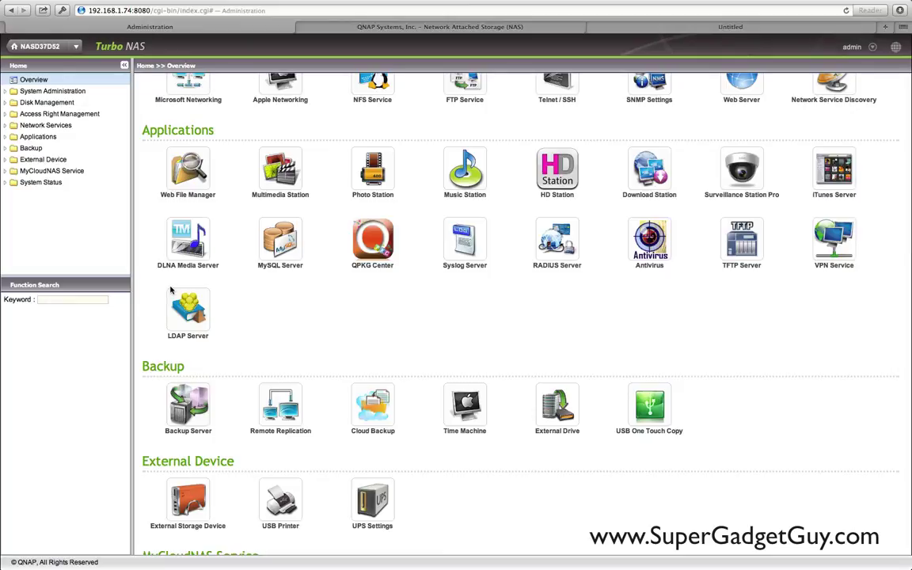
pyautogui.scroll(-5, 170, 291)
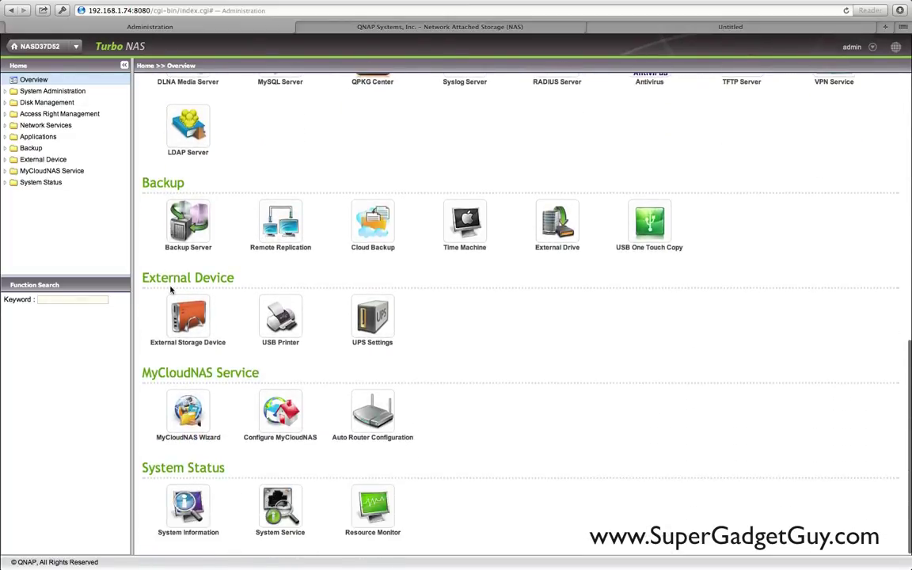
pyautogui.scroll(8, 170, 291)
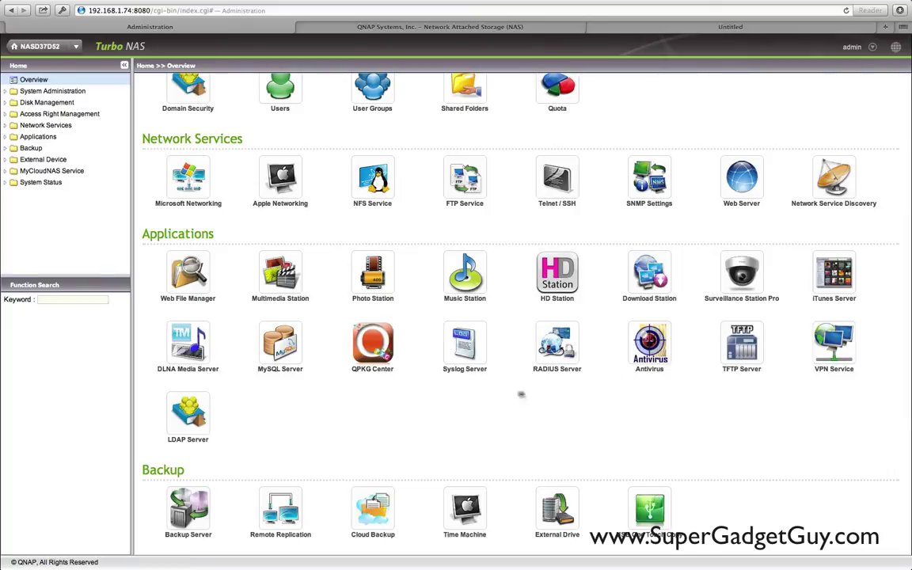
pyautogui.scroll(1, 467, 360)
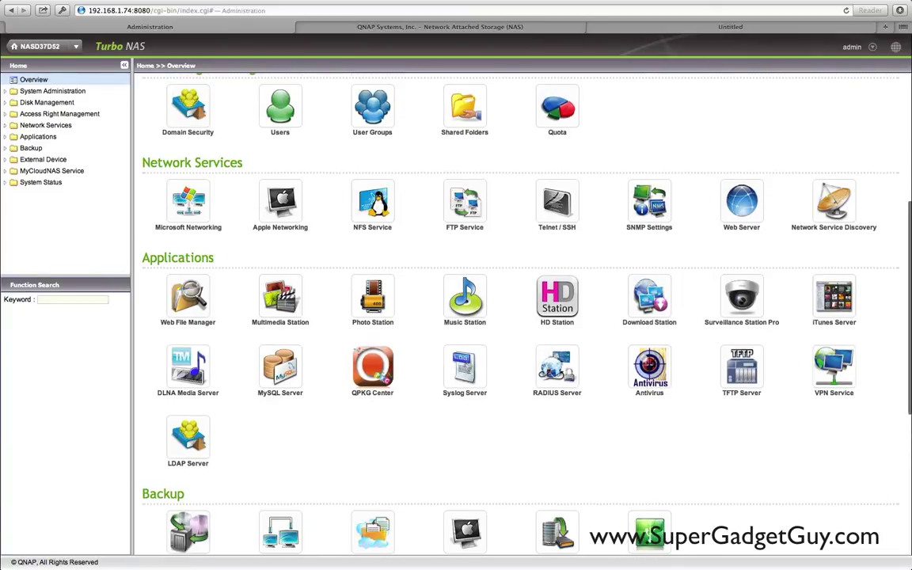
pyautogui.scroll(1, 298, 449)
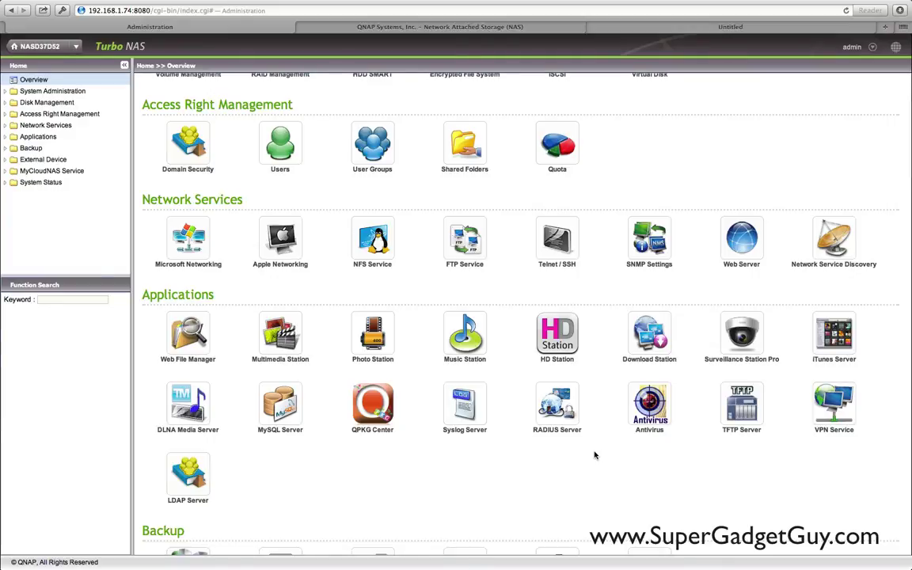
pyautogui.scroll(3, 596, 455)
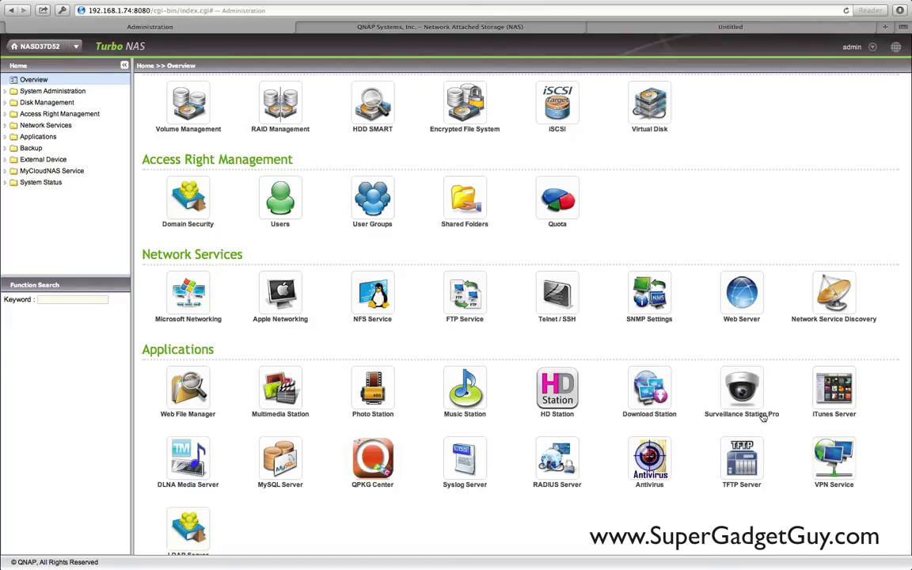
# Open Surveillance Station Pro from the Overview's Applications icons, showing 1 of 16 channels
pyautogui.click(760, 413)
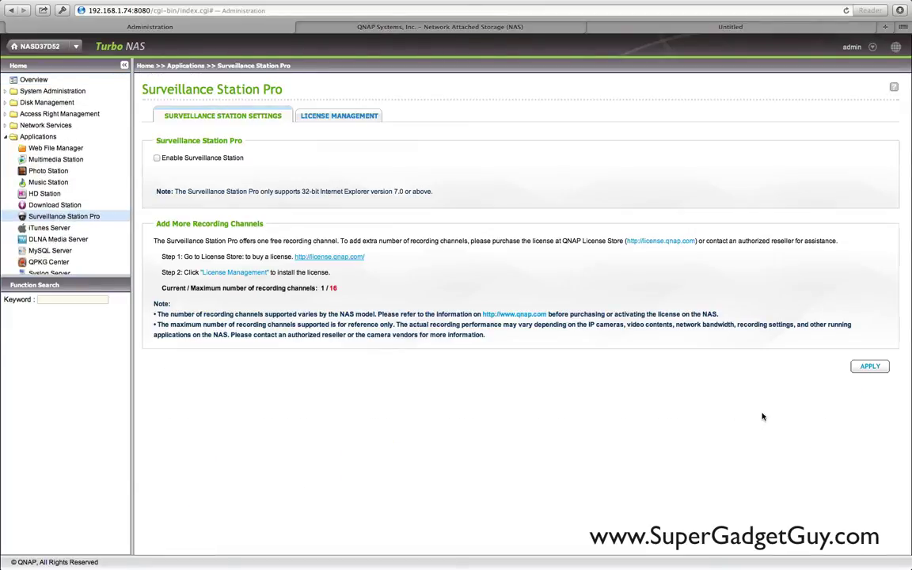